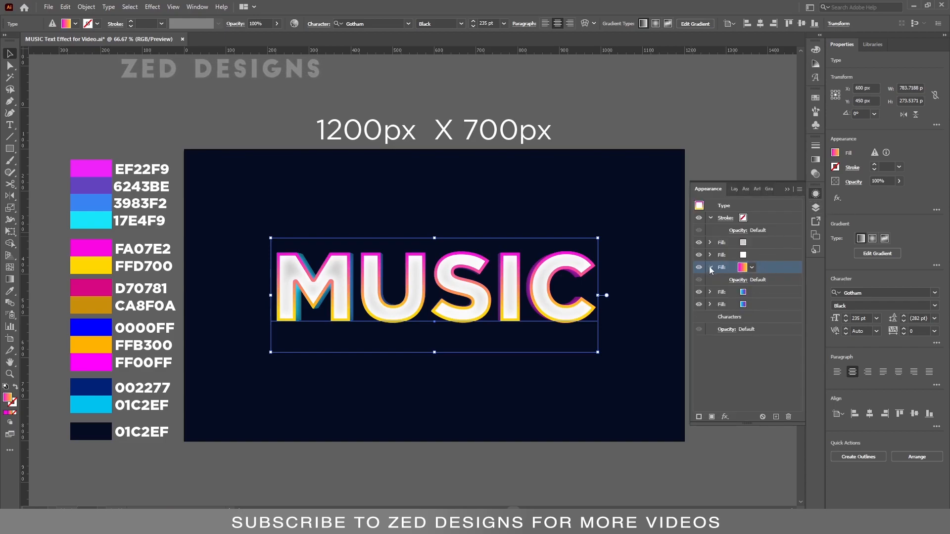
# Apply a Transform effect to the pink-to-yellow gradient fill, scaling it to 96% horizontally and vertically.
pyautogui.click(724, 417)
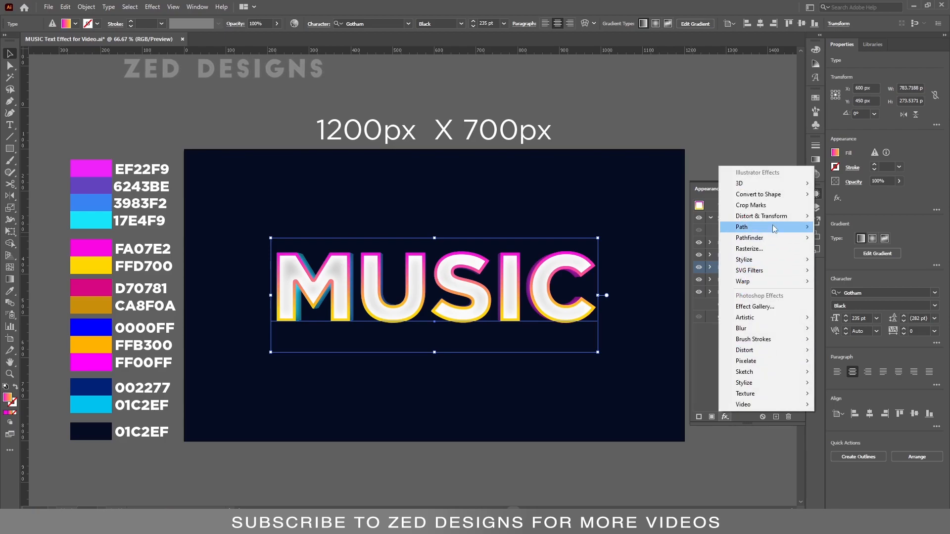
pyautogui.moveTo(775, 219)
pyautogui.click(836, 248)
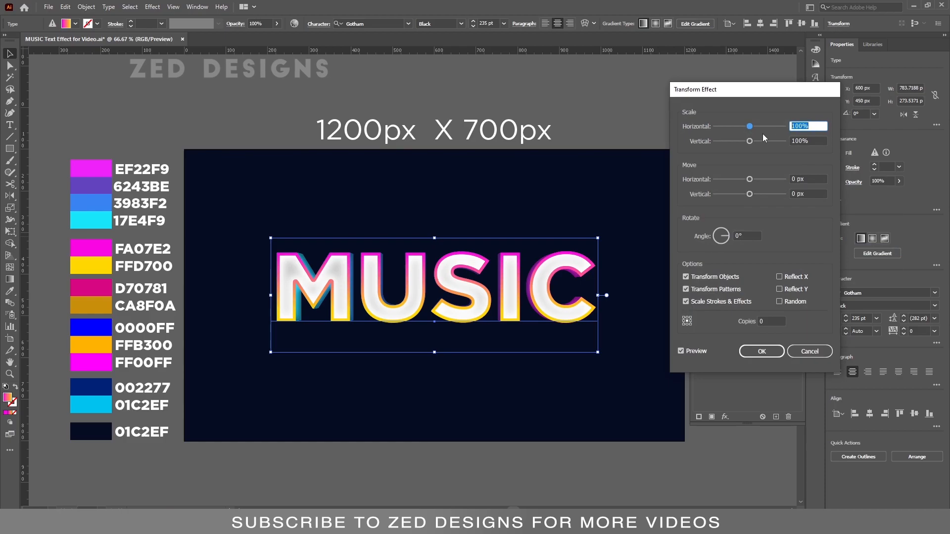
pyautogui.write('96')
pyautogui.press('Tab')
pyautogui.write('96')
pyautogui.press('Tab')
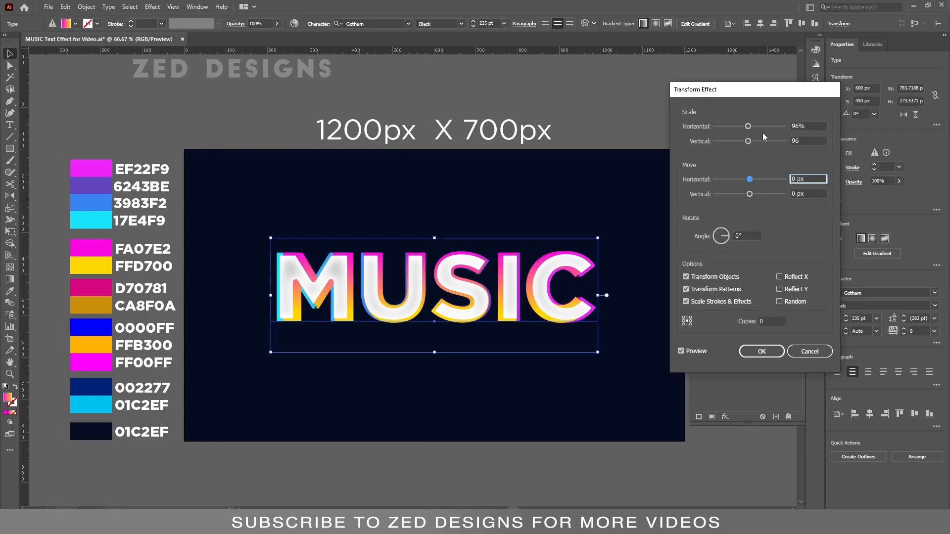
pyautogui.click(808, 127)
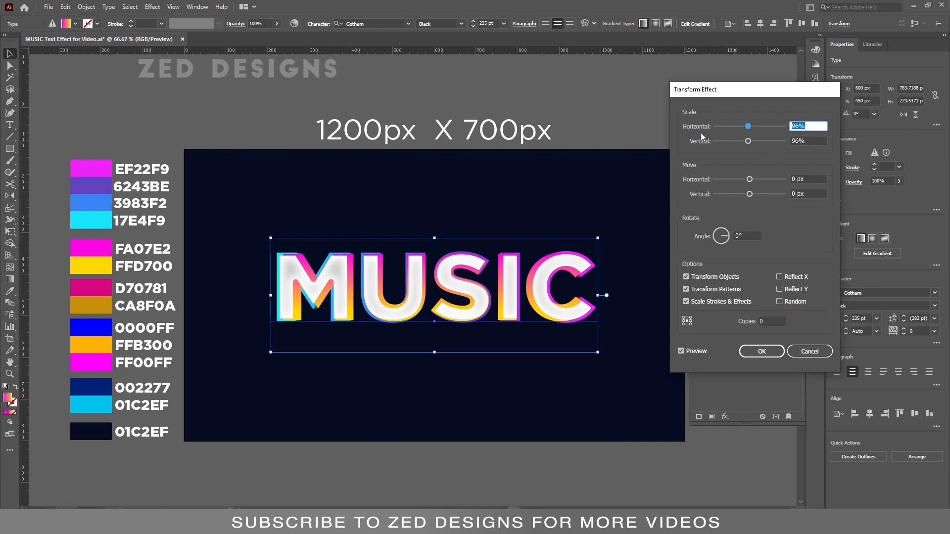
pyautogui.press('Tab')
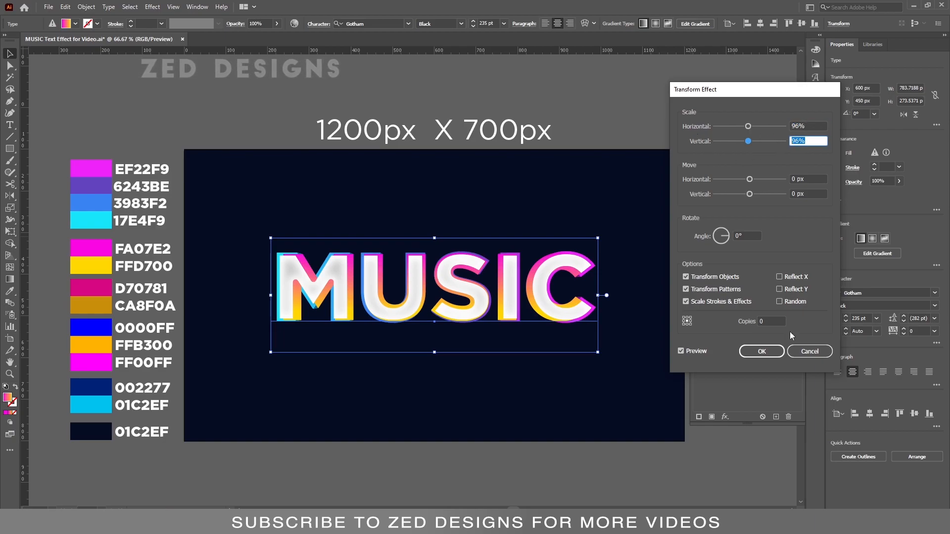
pyautogui.click(763, 352)
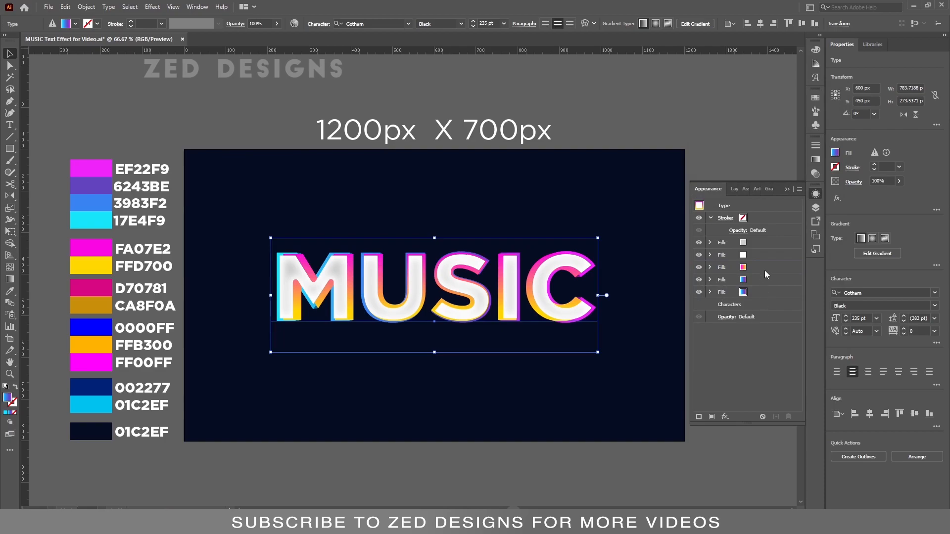
# Move the pink-to-yellow gradient fill below all other fills and apply Offset Path at 13 px with Round joins.
pyautogui.moveTo(759, 265); pyautogui.dragTo(756, 291)
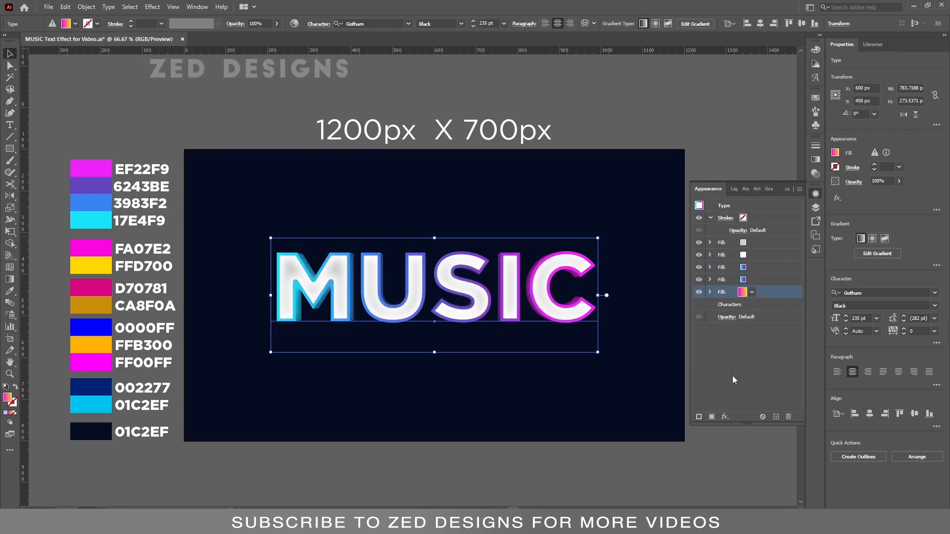
pyautogui.click(725, 417)
pyautogui.moveTo(776, 228)
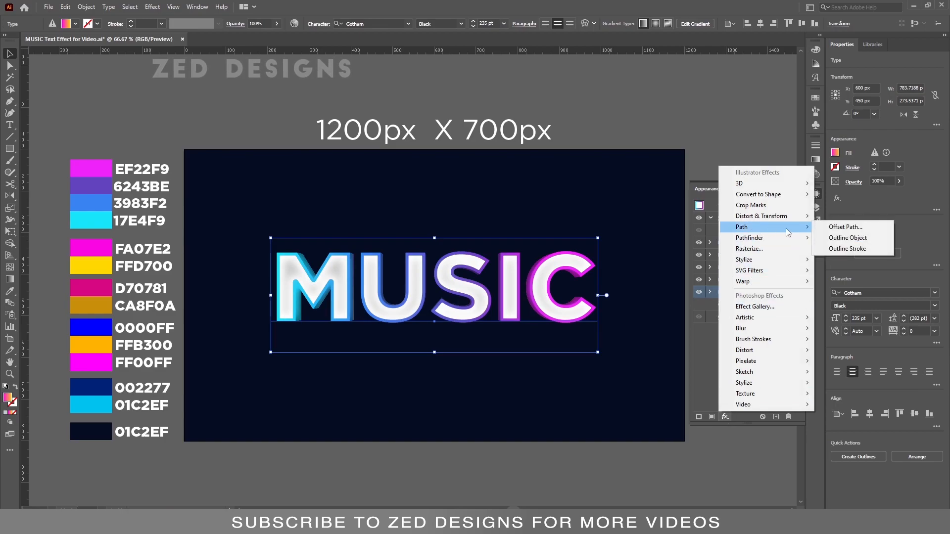
pyautogui.click(837, 227)
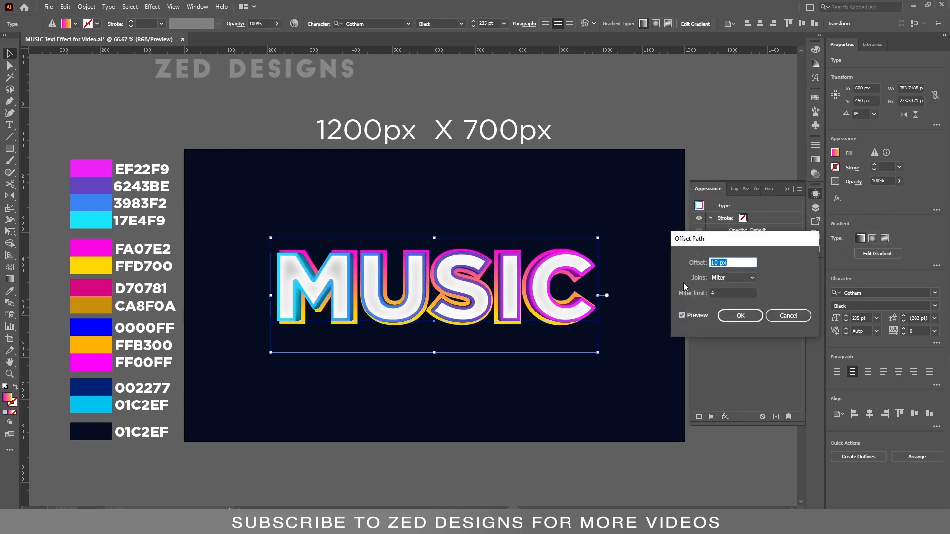
pyautogui.write('13')
pyautogui.press('Tab')
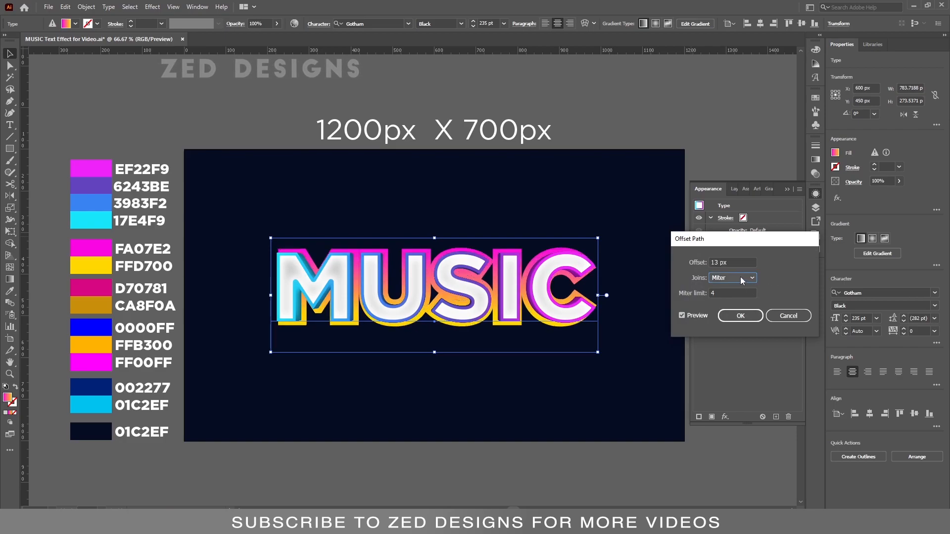
pyautogui.click(741, 278)
pyautogui.click(735, 298)
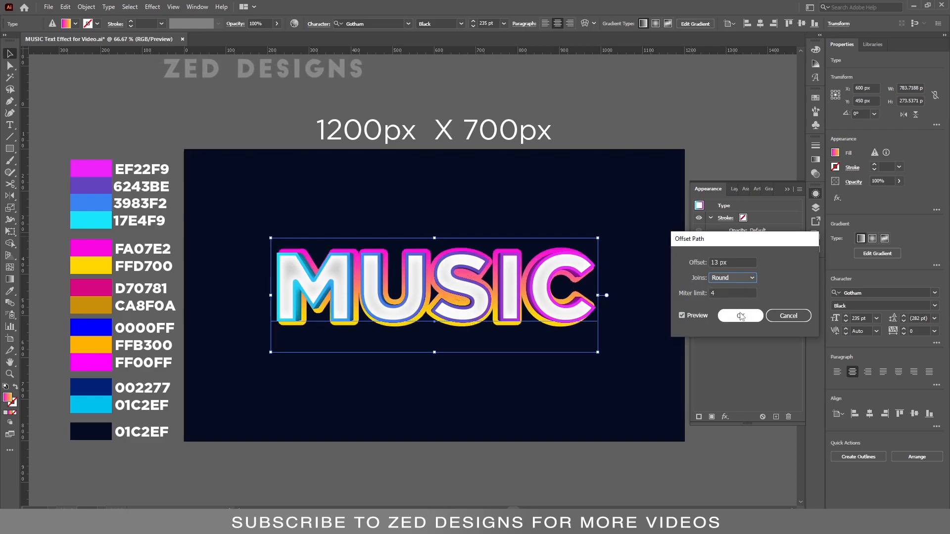
pyautogui.click(741, 315)
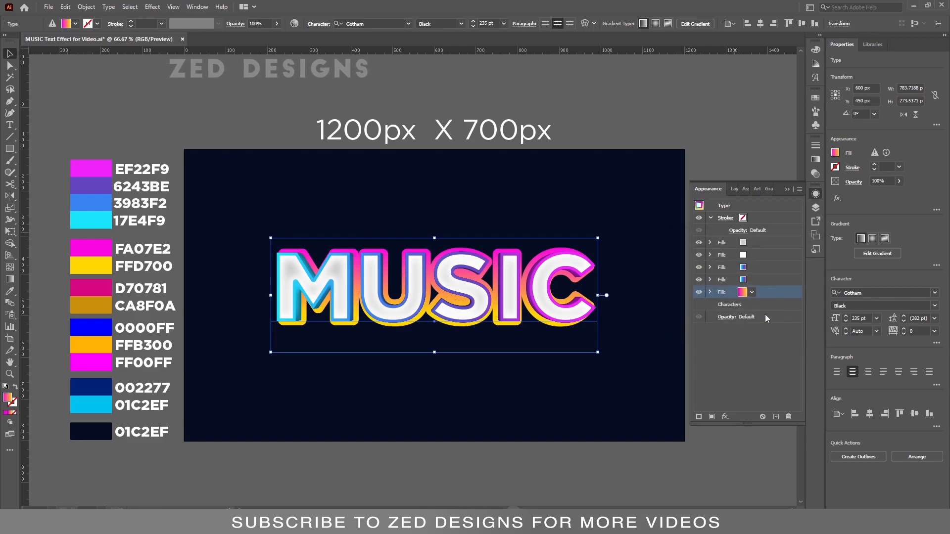
# Duplicate the lowest pink-to-yellow gradient fill and delete the Offset Path effect from the upper copy.
pyautogui.click(776, 416)
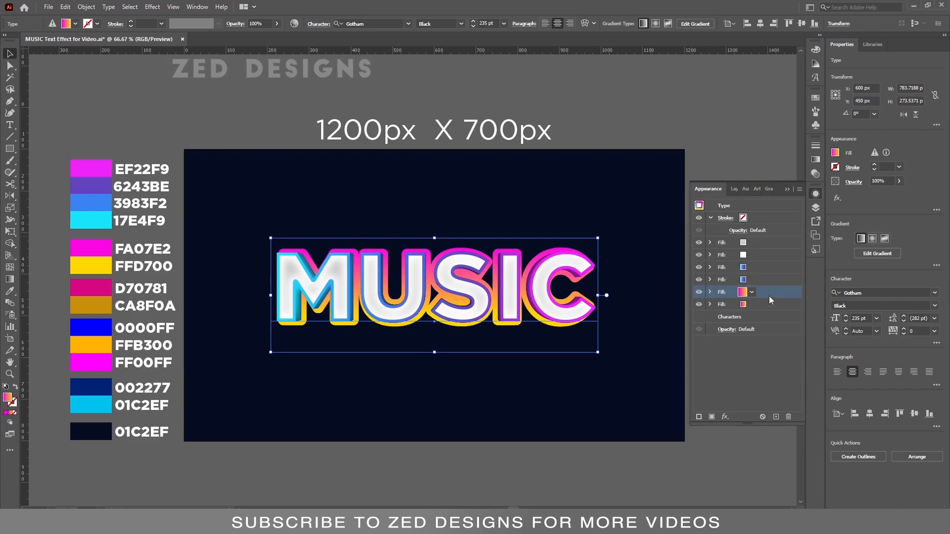
pyautogui.click(710, 292)
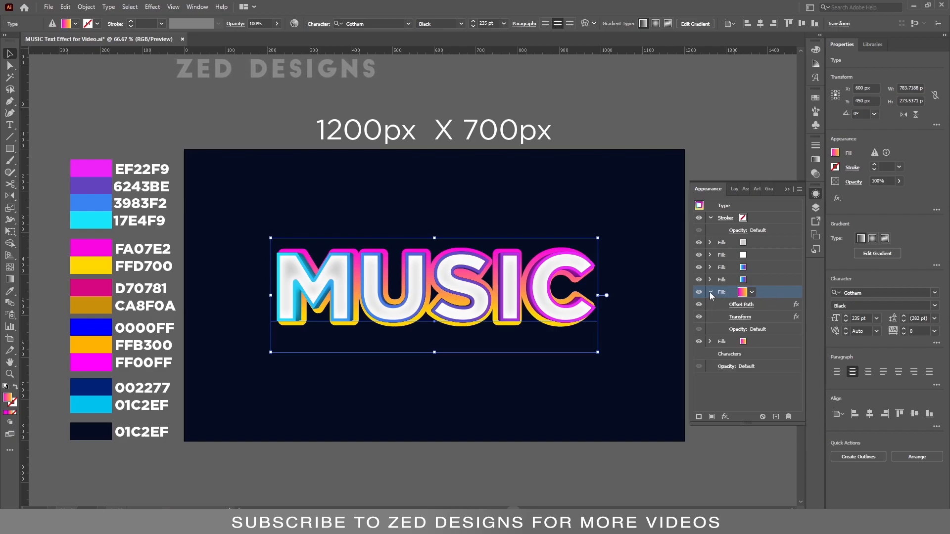
pyautogui.click(761, 303)
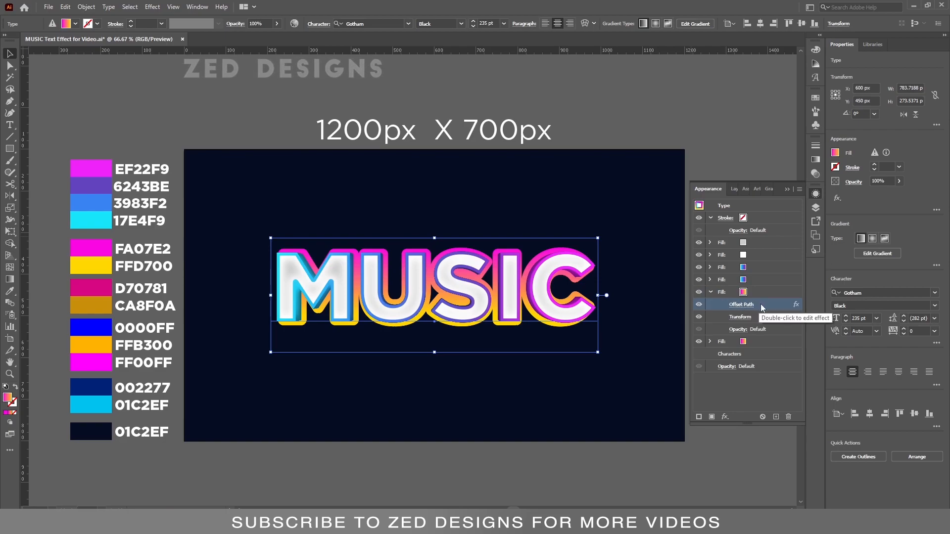
pyautogui.click(788, 416)
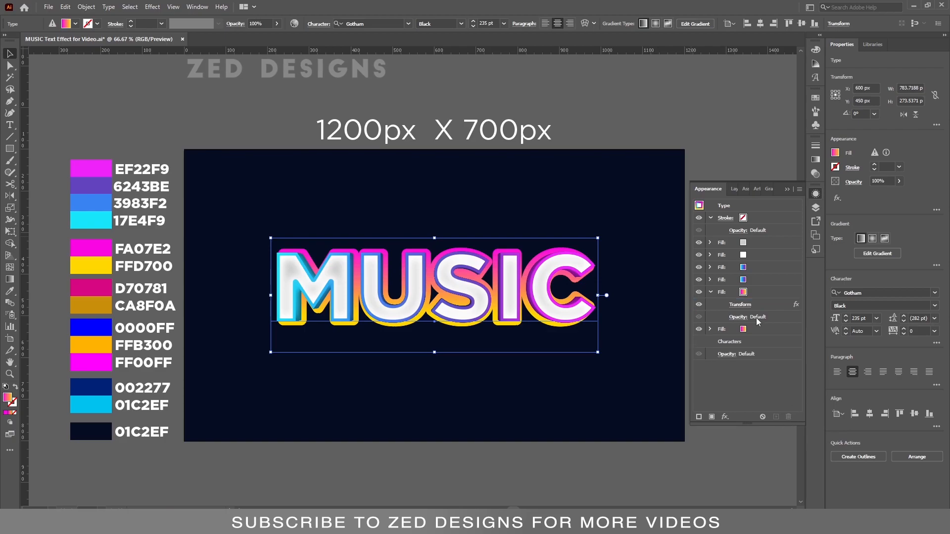
# Change the upper copy of the pink-to-yellow gradient fill to black.
pyautogui.click(752, 291)
pyautogui.click(667, 309)
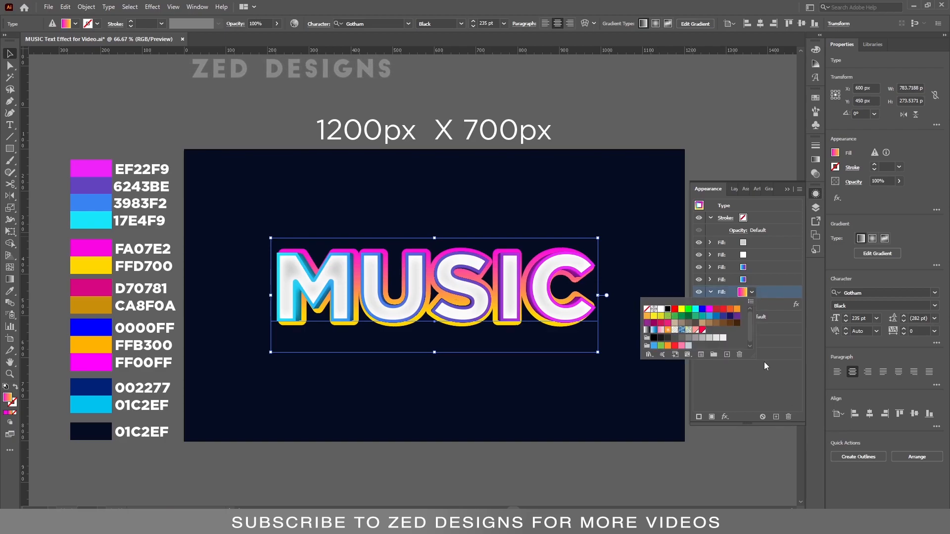
pyautogui.click(763, 362)
# Add a Gaussian Blur effect with a 15-pixel radius to the black fill and collapse its entry.
pyautogui.click(725, 417)
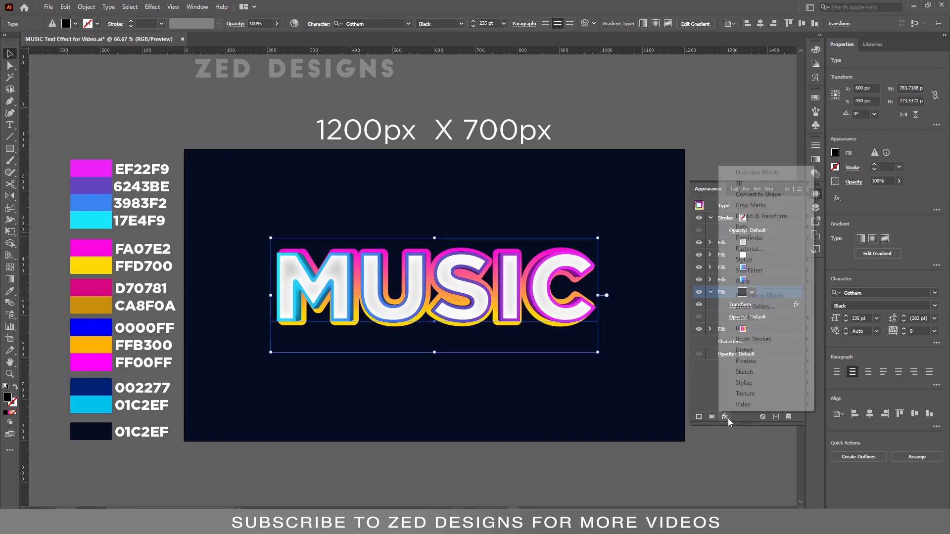
pyautogui.moveTo(793, 333)
pyautogui.click(836, 328)
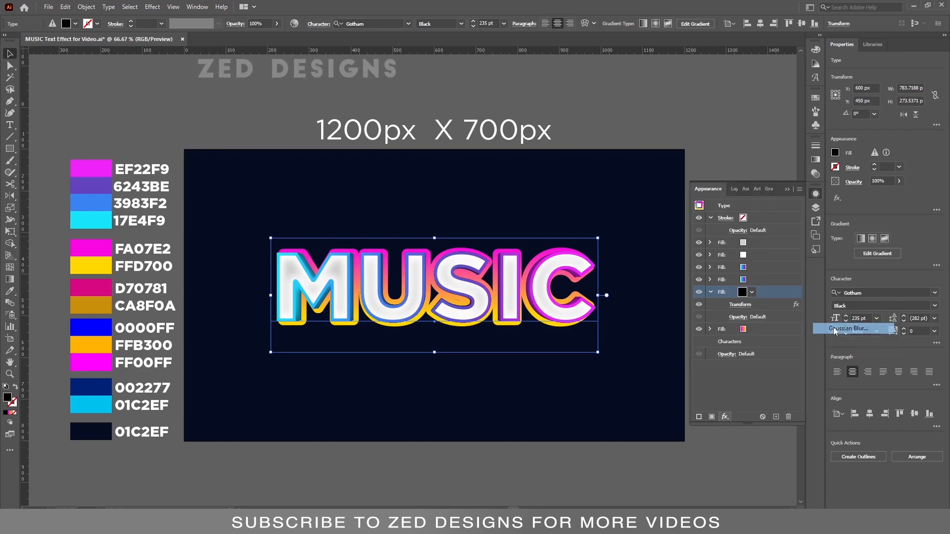
pyautogui.click(817, 227)
pyautogui.write('15')
pyautogui.press('Tab')
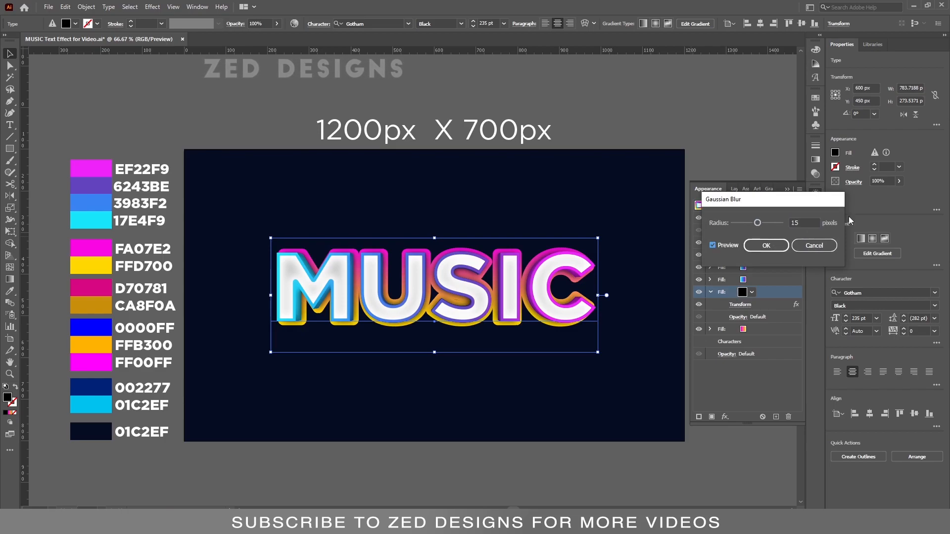
pyautogui.click(757, 245)
pyautogui.click(755, 293)
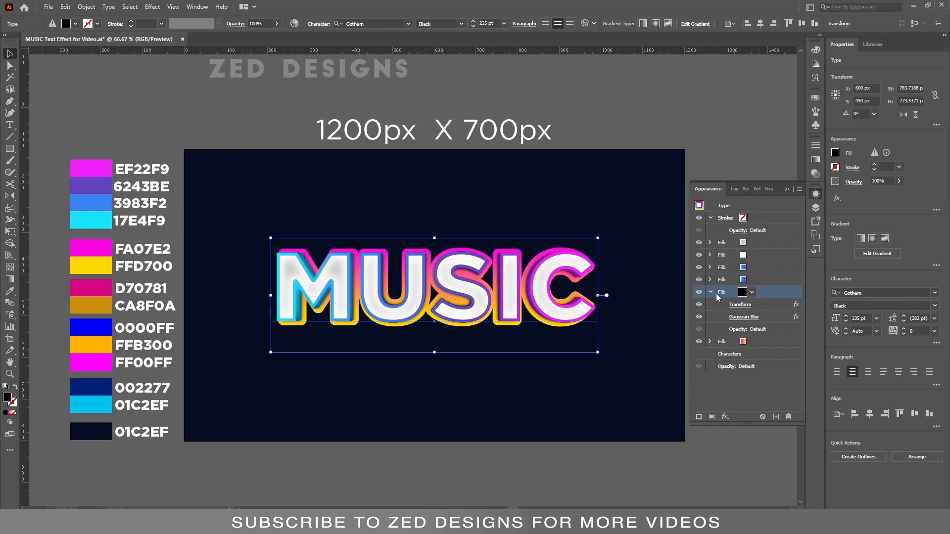
pyautogui.click(711, 293)
# Duplicate the pink-to-yellow gradient fill located directly beneath the black fill.
pyautogui.click(761, 305)
pyautogui.press('.')
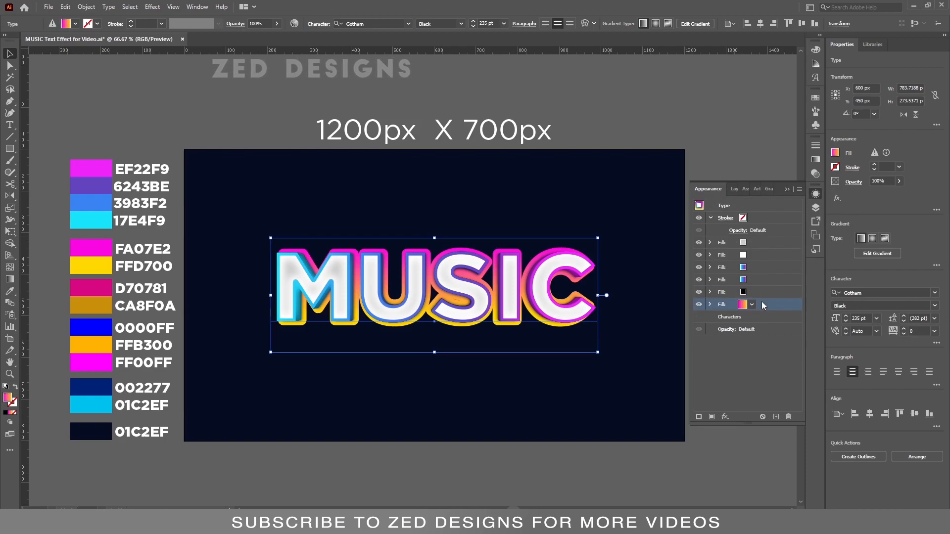
pyautogui.click(776, 417)
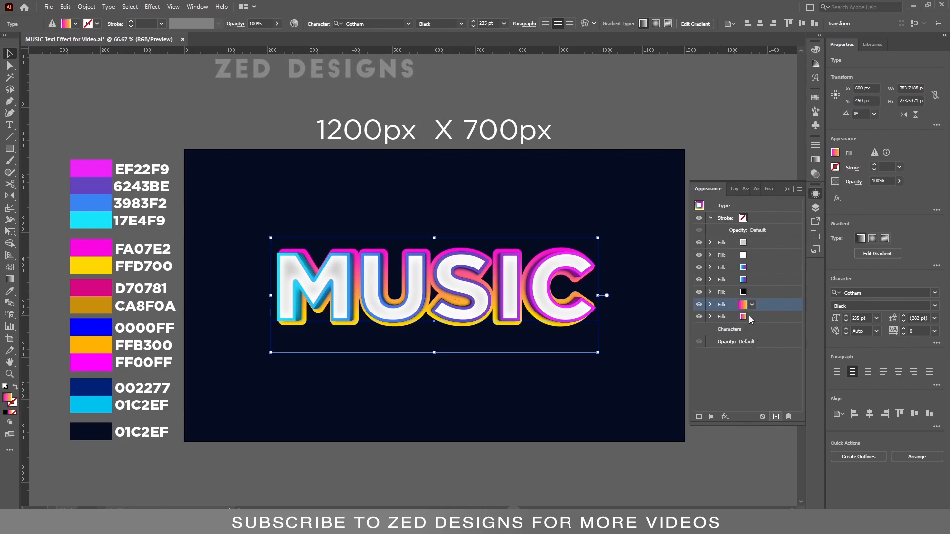
# Apply a new Transform effect to the lowest gradient fill, with 99.9% horizontal and vertical scale and 80 copies.
pyautogui.click(761, 321)
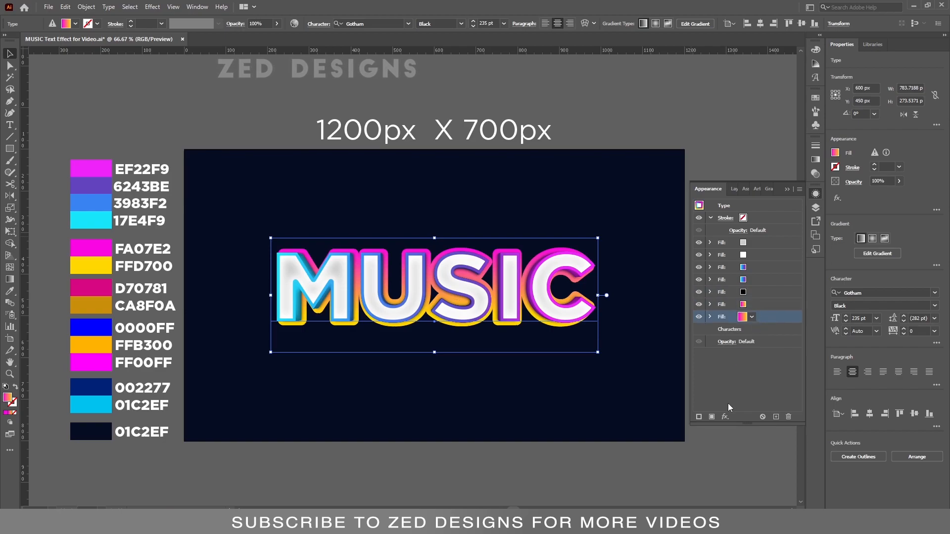
pyautogui.click(725, 417)
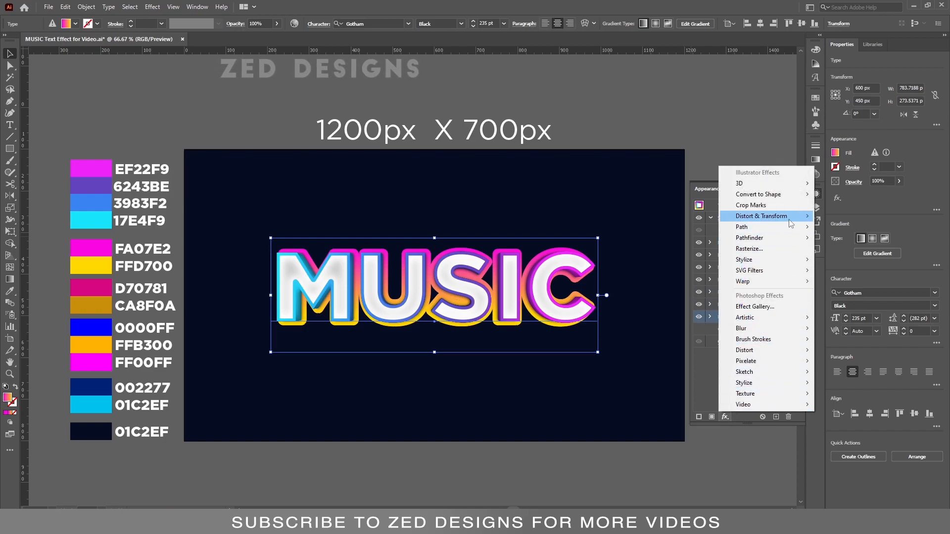
pyautogui.moveTo(788, 219)
pyautogui.click(839, 248)
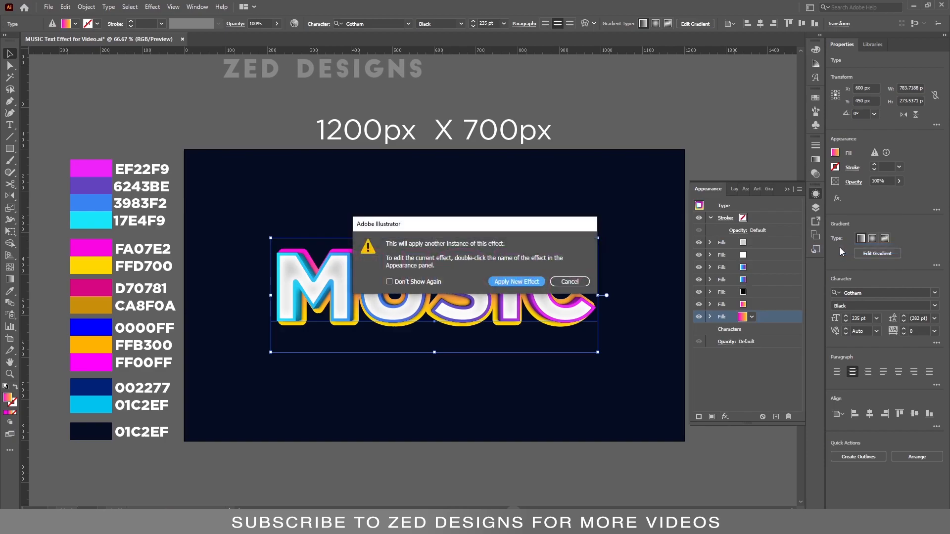
pyautogui.click(514, 281)
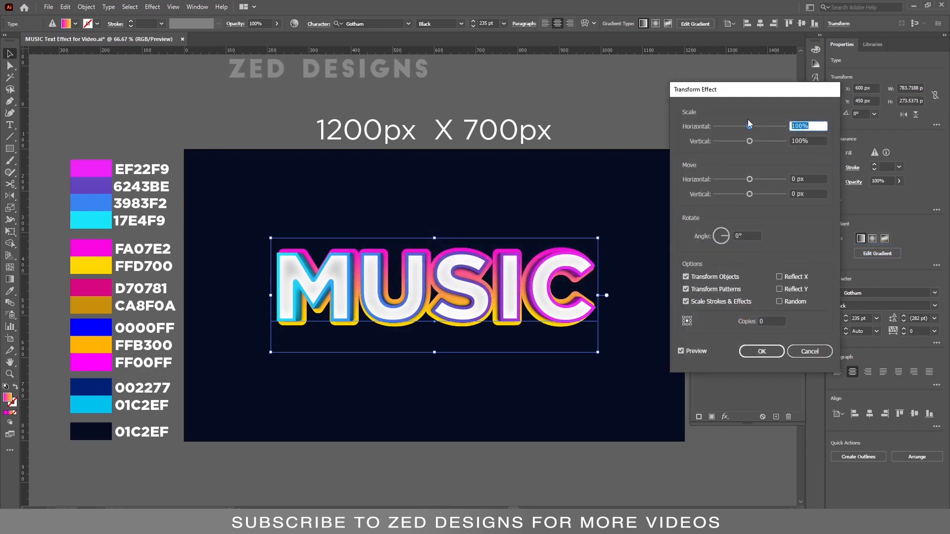
pyautogui.write('9699.9')
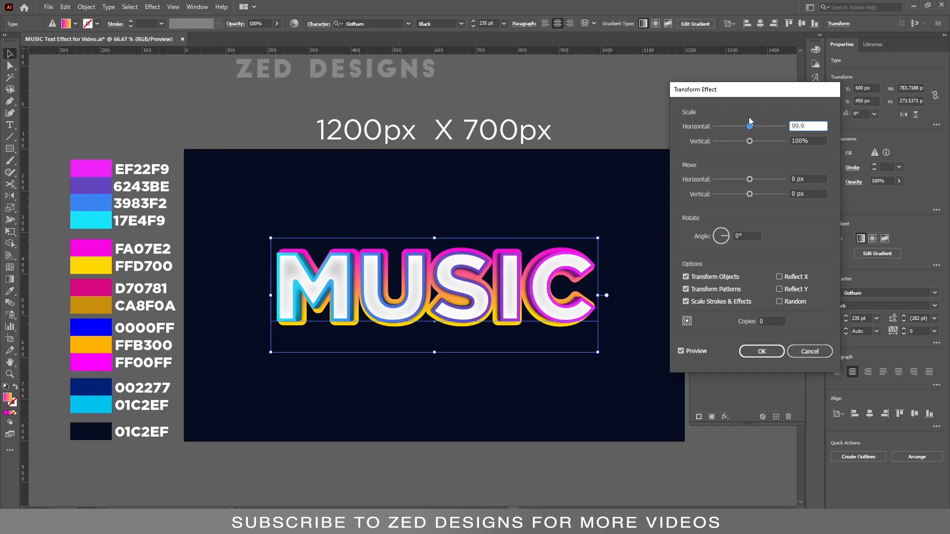
pyautogui.press('Tab')
pyautogui.write('99.9')
pyautogui.press('Tab')
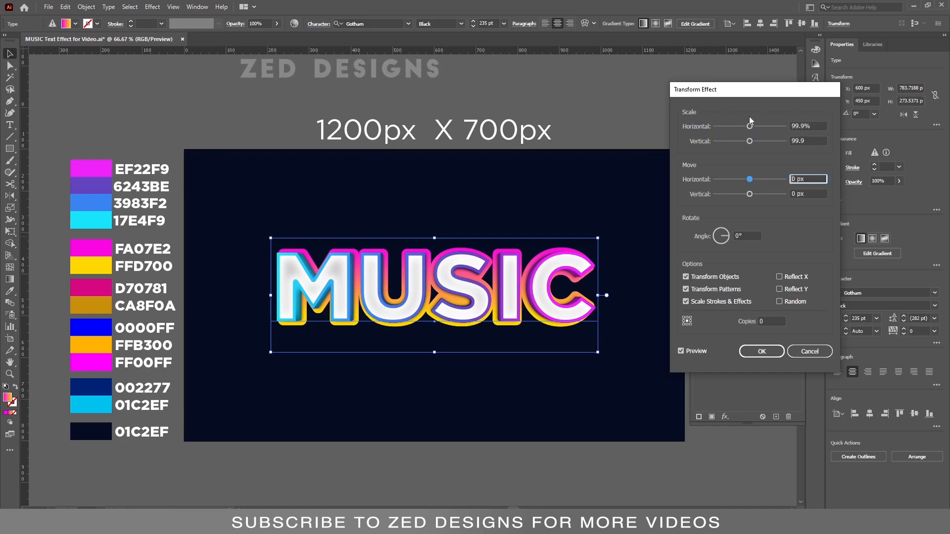
pyautogui.click(764, 321)
pyautogui.write('80')
pyautogui.press('Tab')
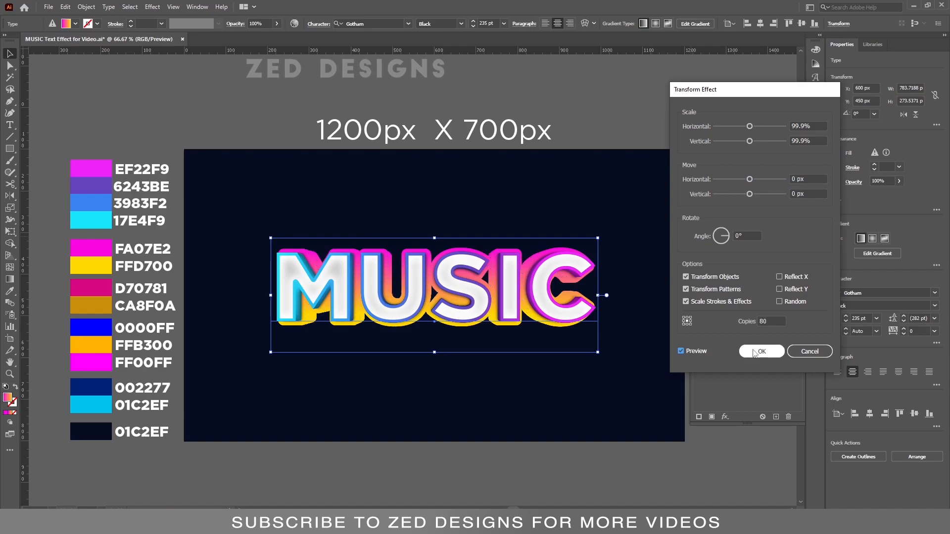
pyautogui.click(754, 350)
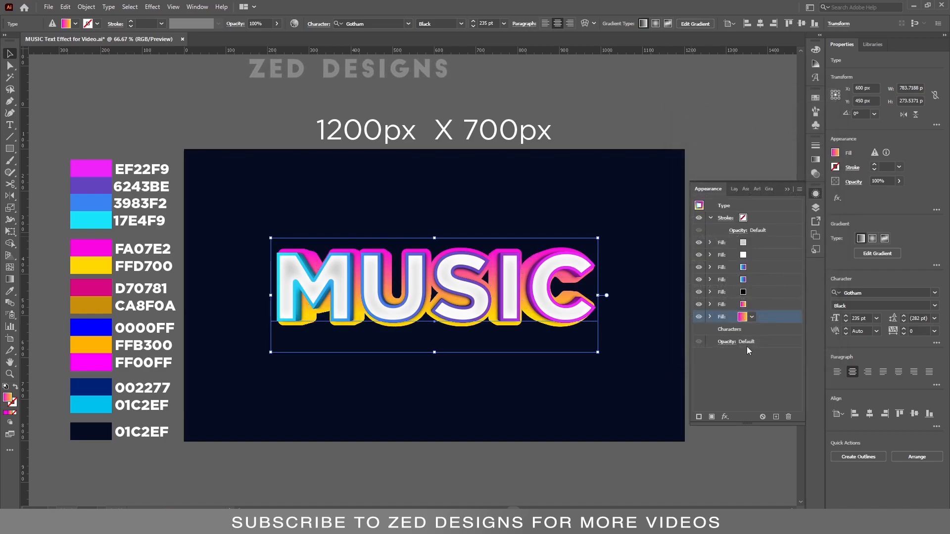
# Recolour the lowest fill's gradient by sampling CA8F0A for the yellow stop and D70781 for the magenta stop.
pyautogui.click(815, 160)
pyautogui.click(785, 234)
pyautogui.click(700, 253)
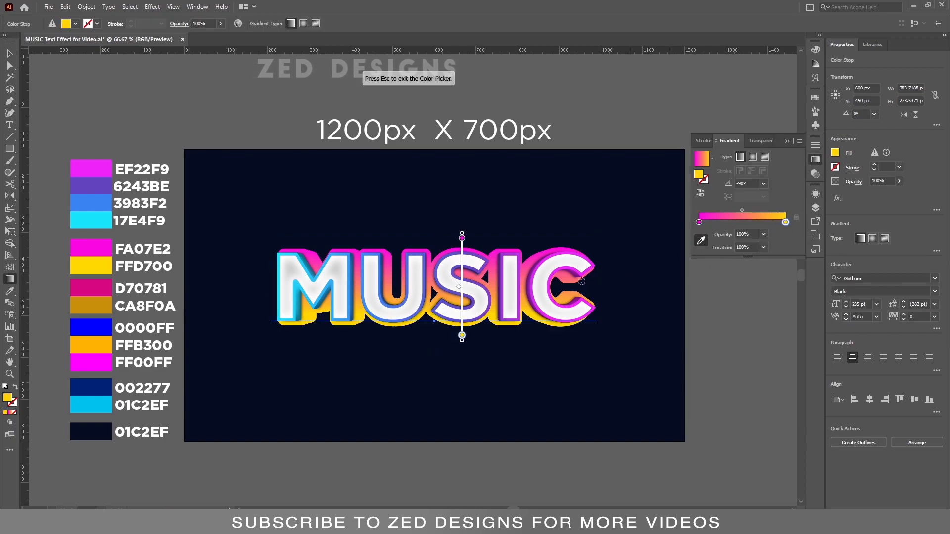
pyautogui.click(106, 307)
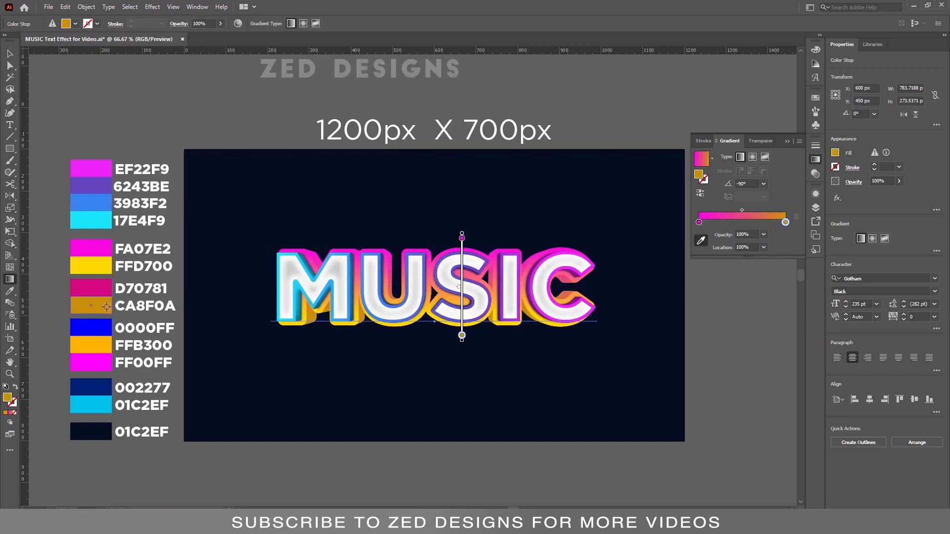
pyautogui.click(699, 222)
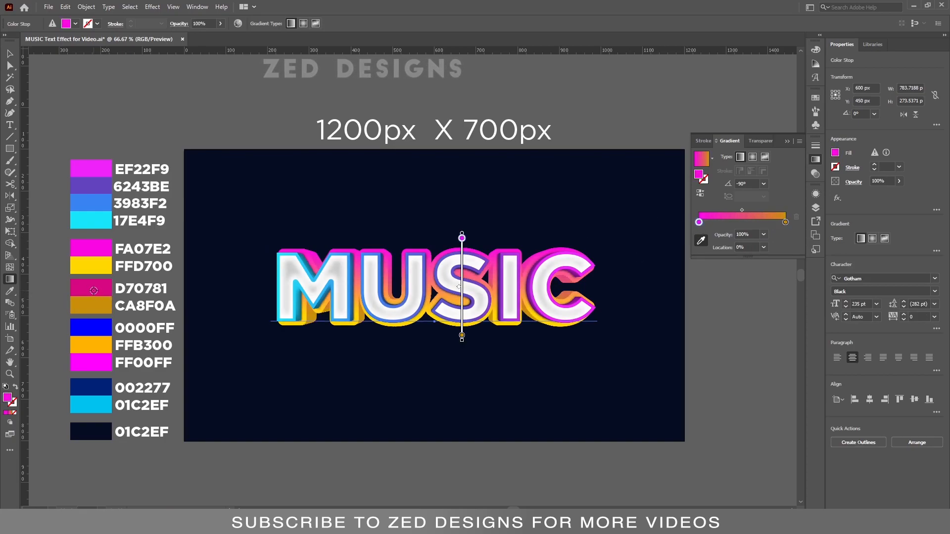
pyautogui.click(94, 290)
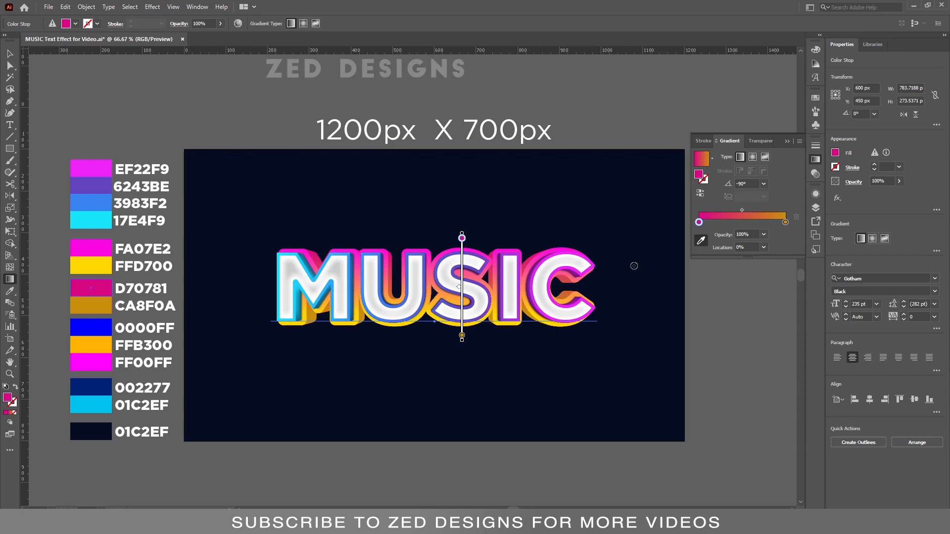
# Add an Inner Glow effect to the lowest gradient fill with Multiply mode, 50% opacity, 20 px blur and Edge source.
pyautogui.click(815, 197)
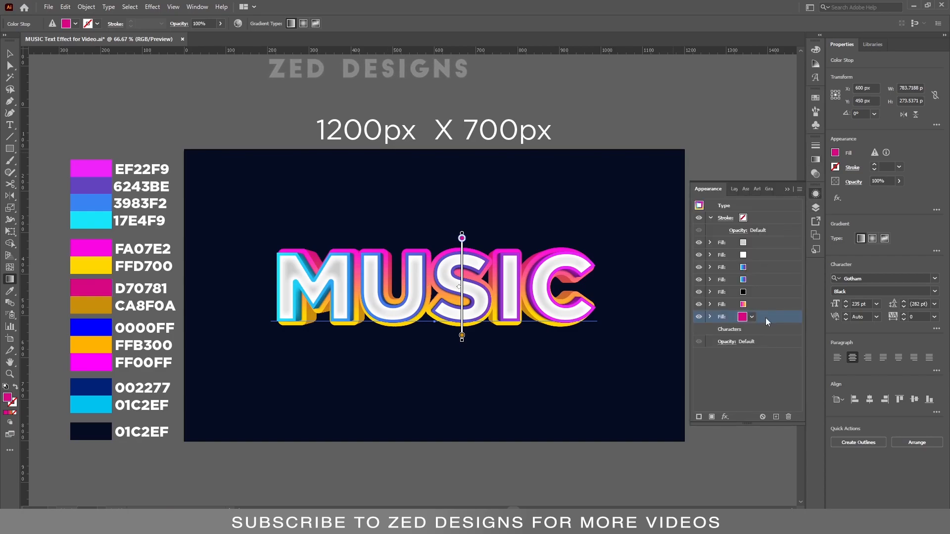
pyautogui.press('v')
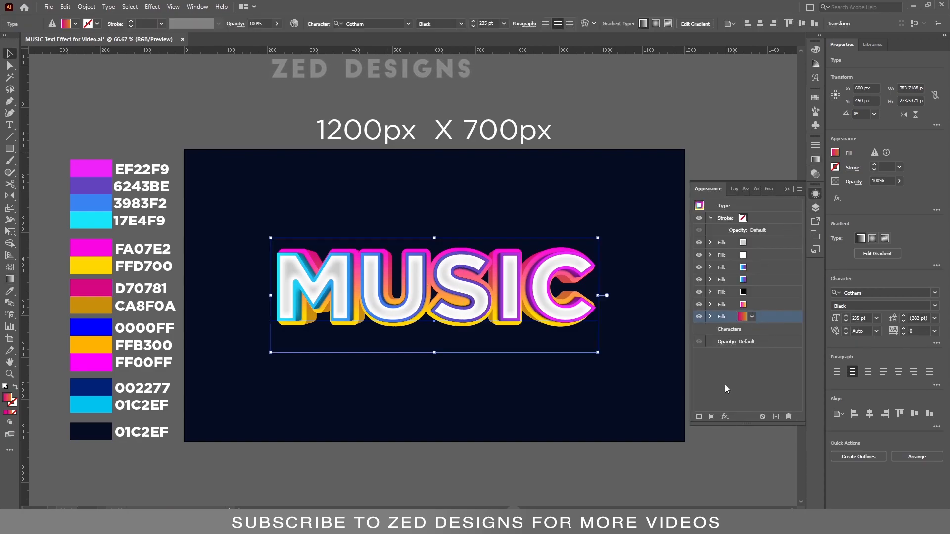
pyautogui.click(725, 417)
pyautogui.moveTo(761, 259)
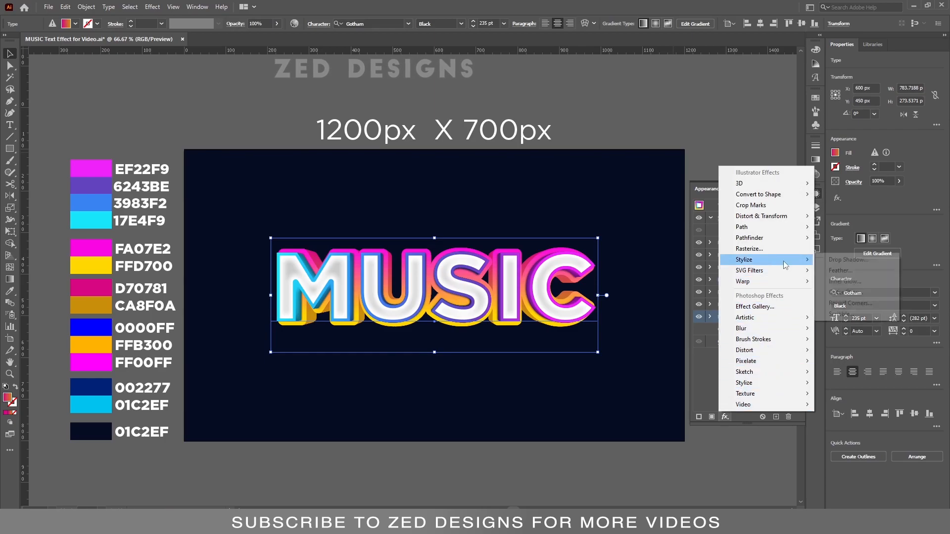
pyautogui.click(849, 282)
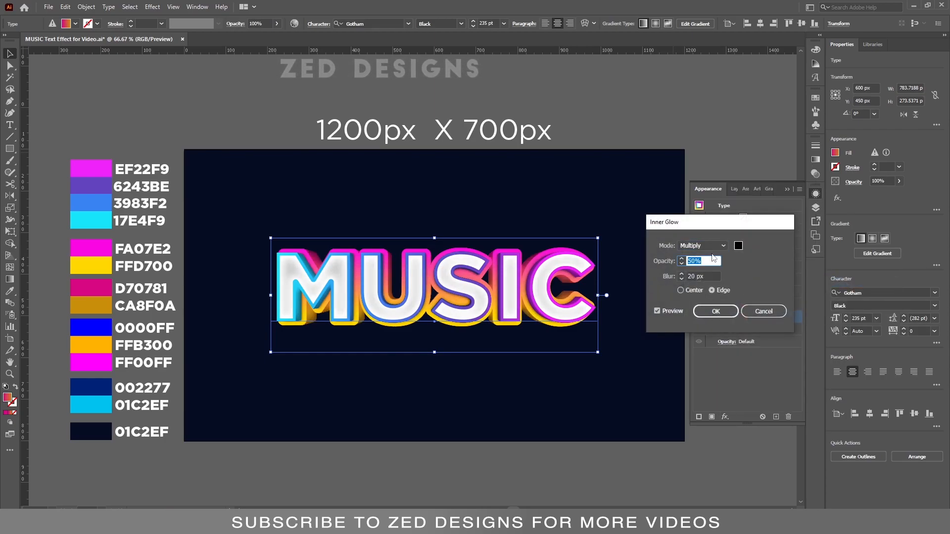
pyautogui.click(711, 246)
pyautogui.click(705, 269)
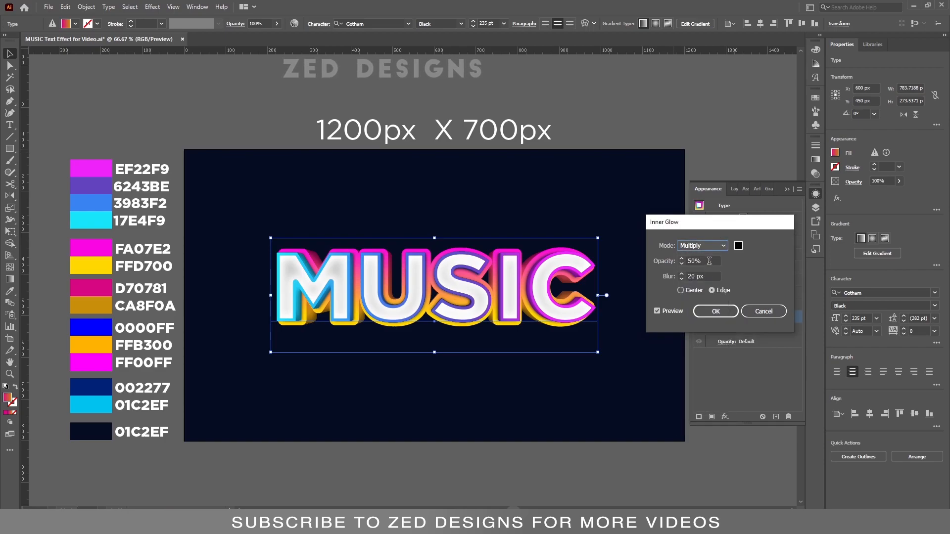
pyautogui.press('Tab')
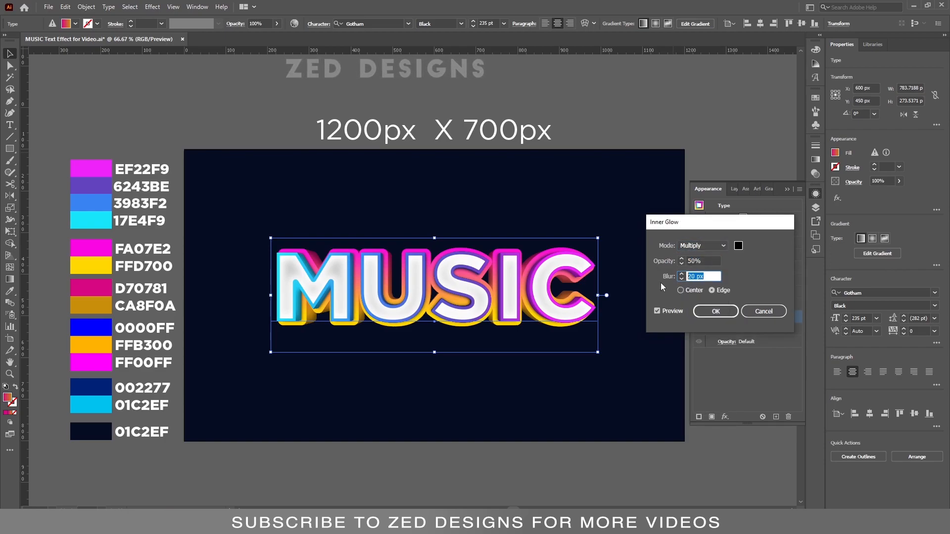
pyautogui.click(718, 316)
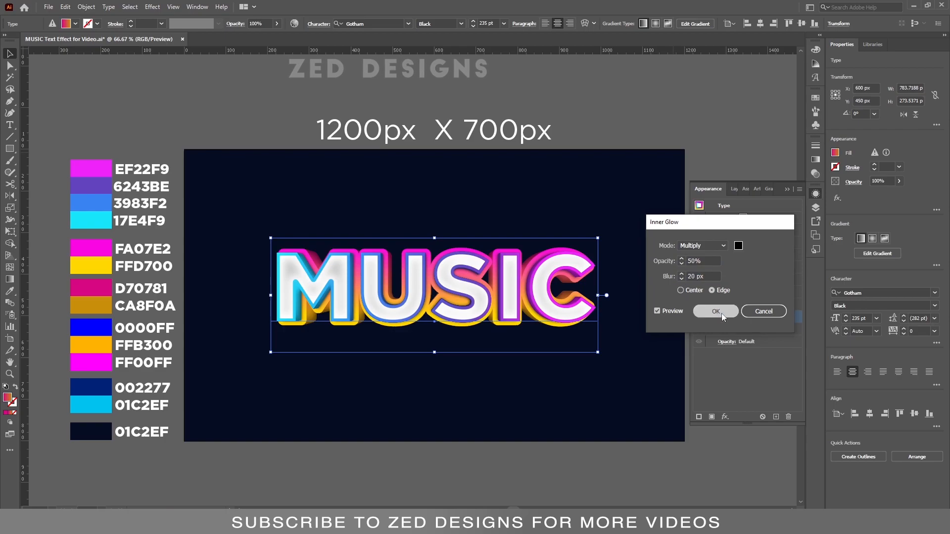
# Collapse the text's stroke entry and set the stroke weight to 2 pt.
pyautogui.click(754, 219)
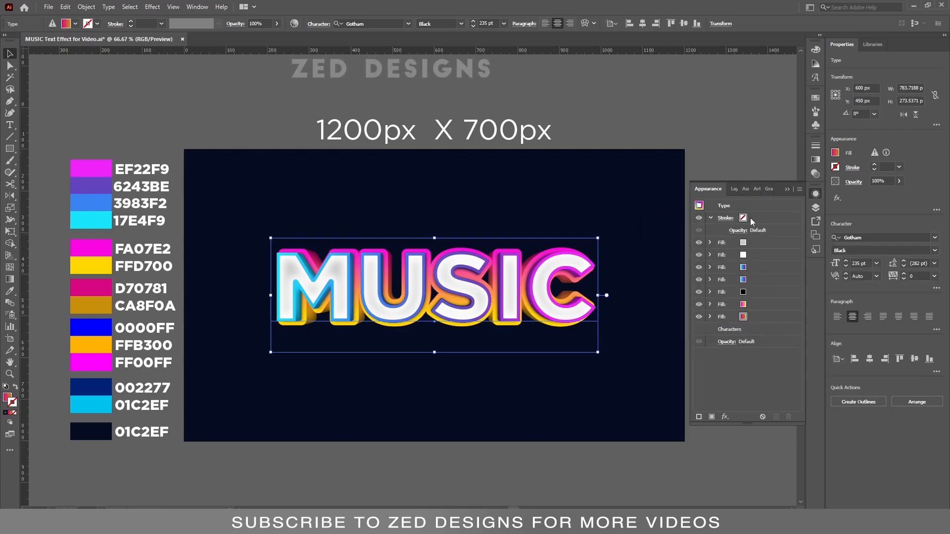
pyautogui.click(710, 218)
pyautogui.click(764, 218)
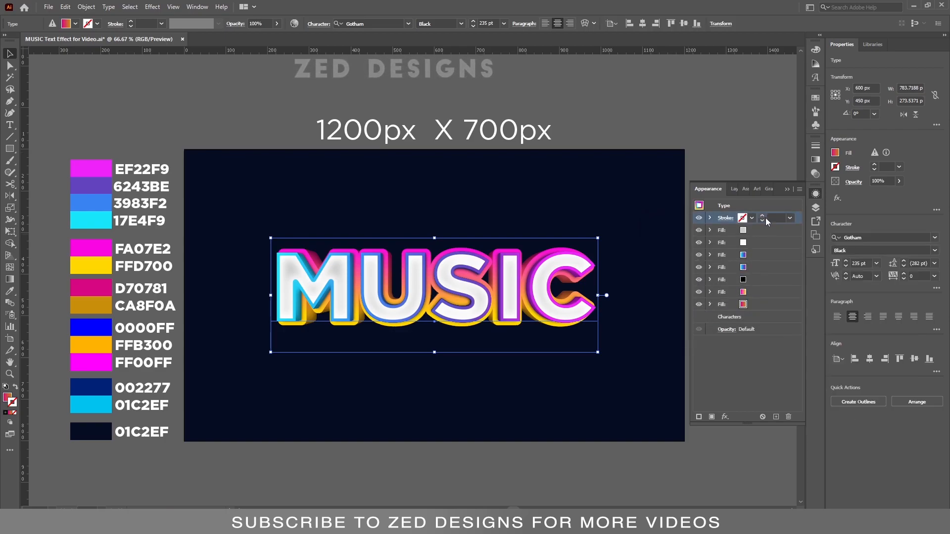
pyautogui.click(771, 216)
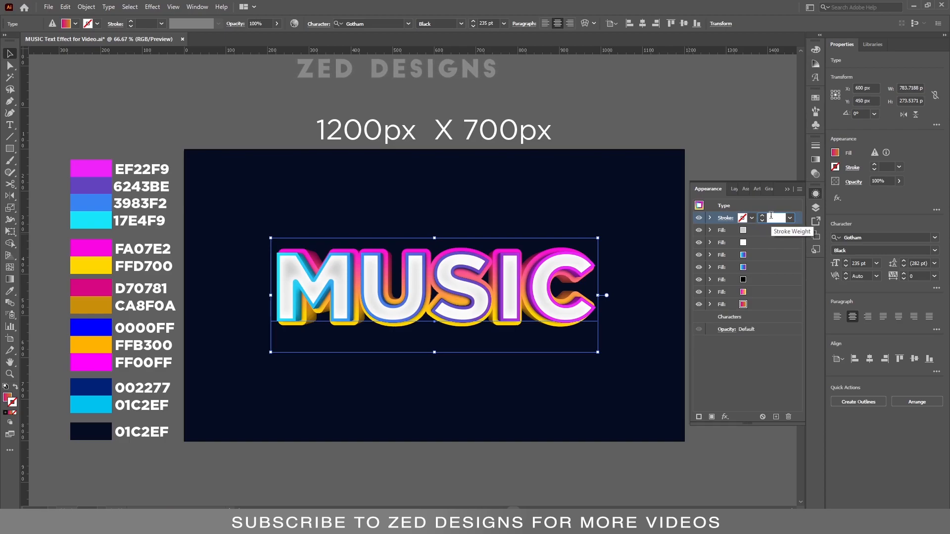
pyautogui.doubleClick(770, 217)
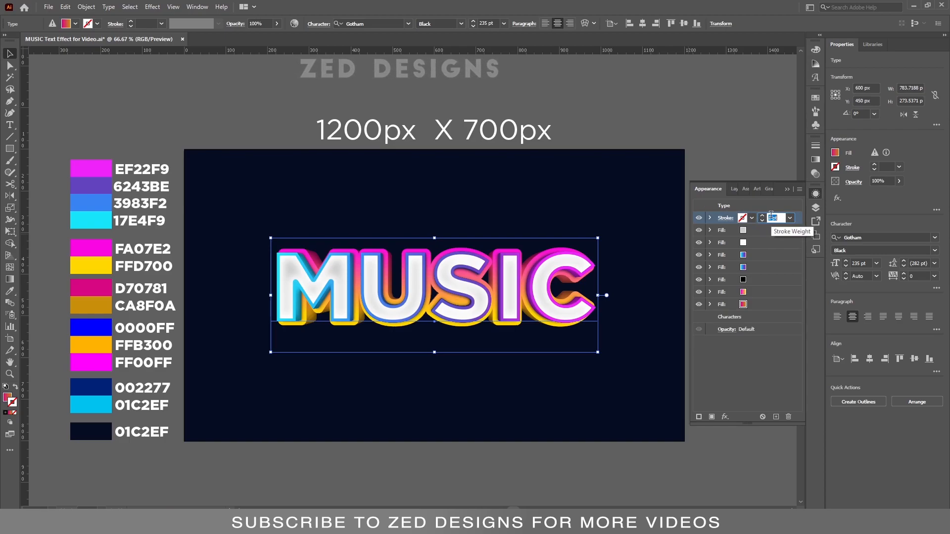
pyautogui.write('2')
pyautogui.press('Return')
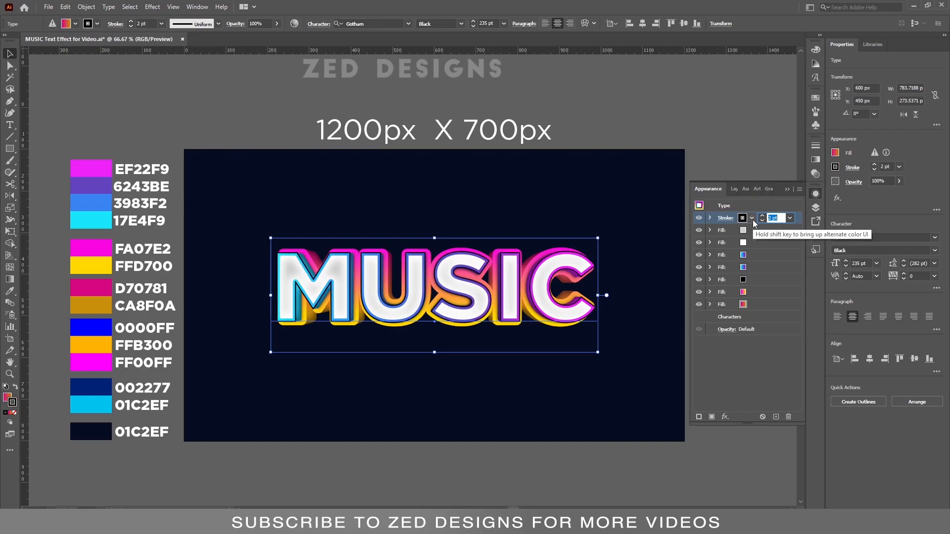
# Apply a linear gradient to the stroke, sampling EF22F9 for the end stop and 6243BE for a new stop at about 70%.
pyautogui.click(815, 160)
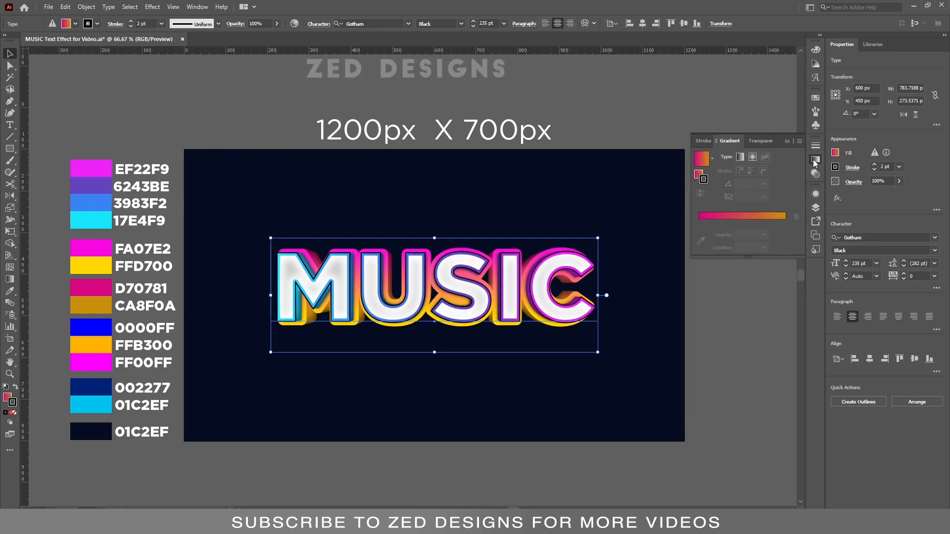
pyautogui.click(711, 163)
pyautogui.click(696, 180)
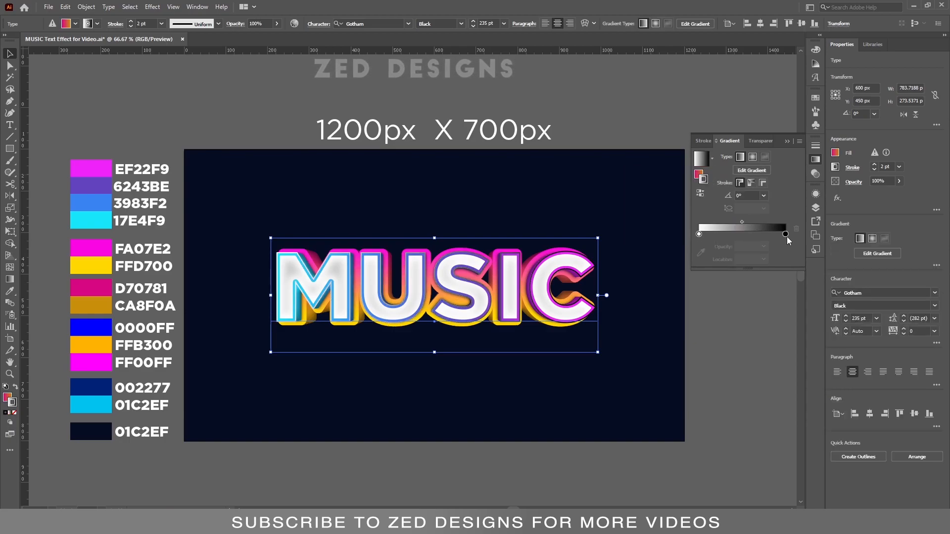
pyautogui.click(786, 234)
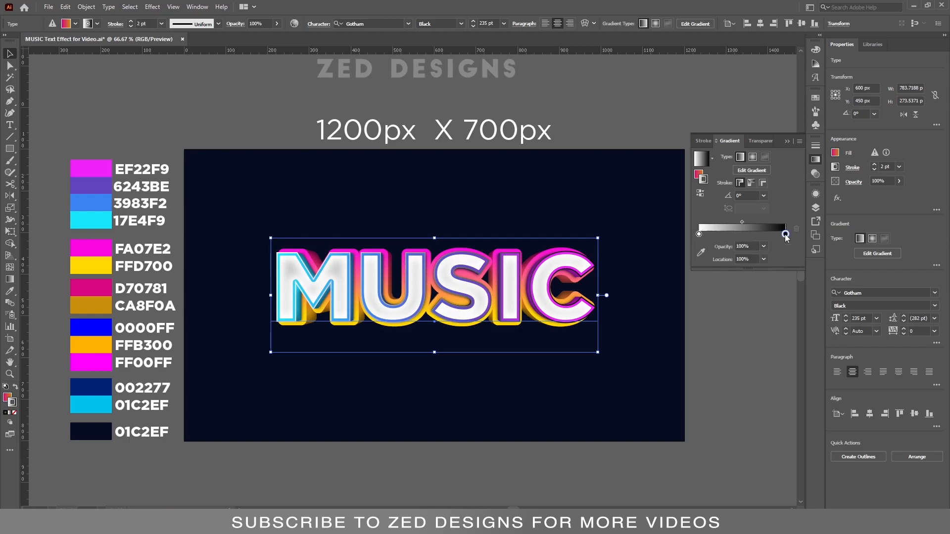
pyautogui.click(702, 252)
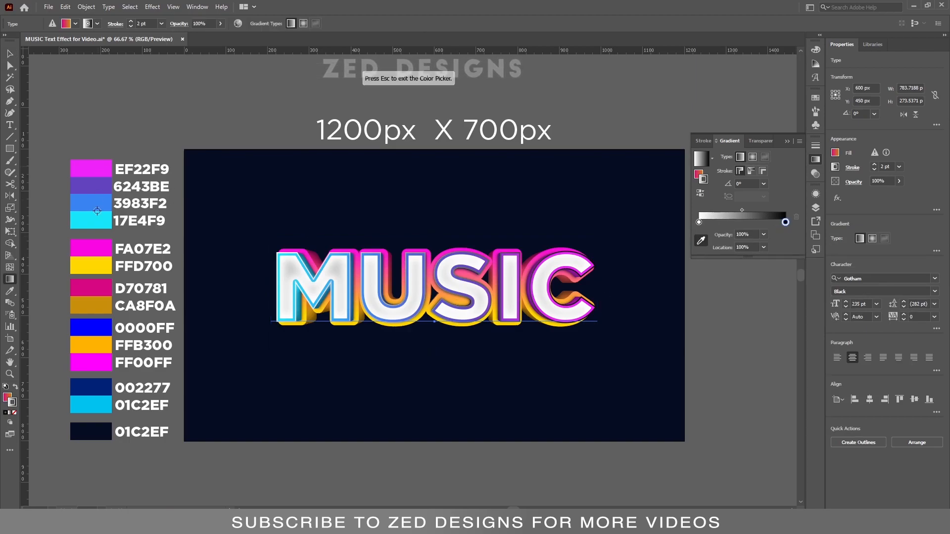
pyautogui.click(97, 166)
pyautogui.click(760, 223)
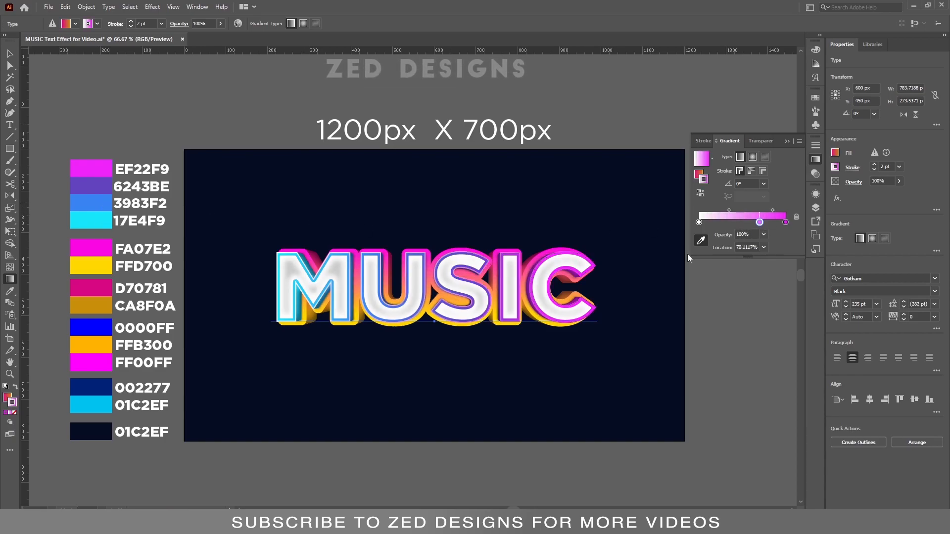
pyautogui.click(98, 184)
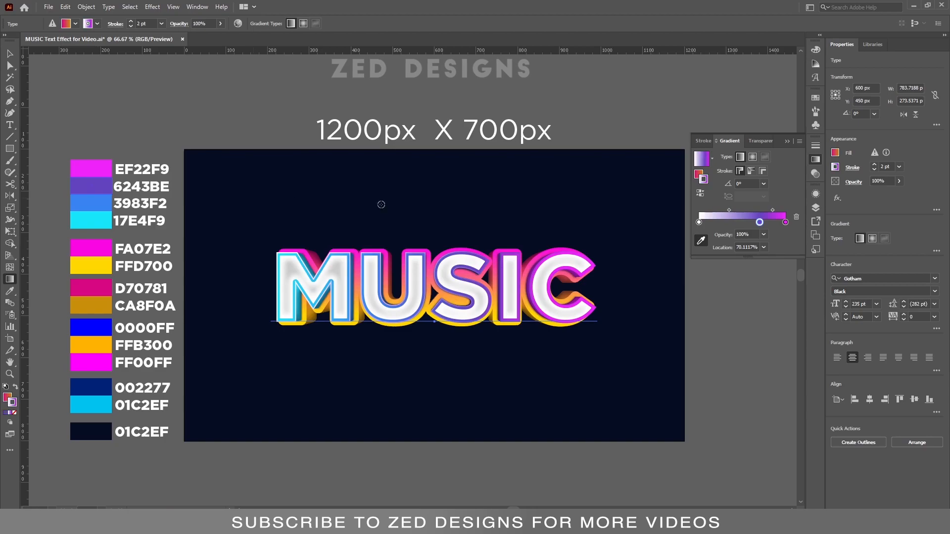
# Add a stroke gradient stop at about 31% sampled from 3983F2, and recolour the starting stop with 17E4F9.
pyautogui.click(726, 223)
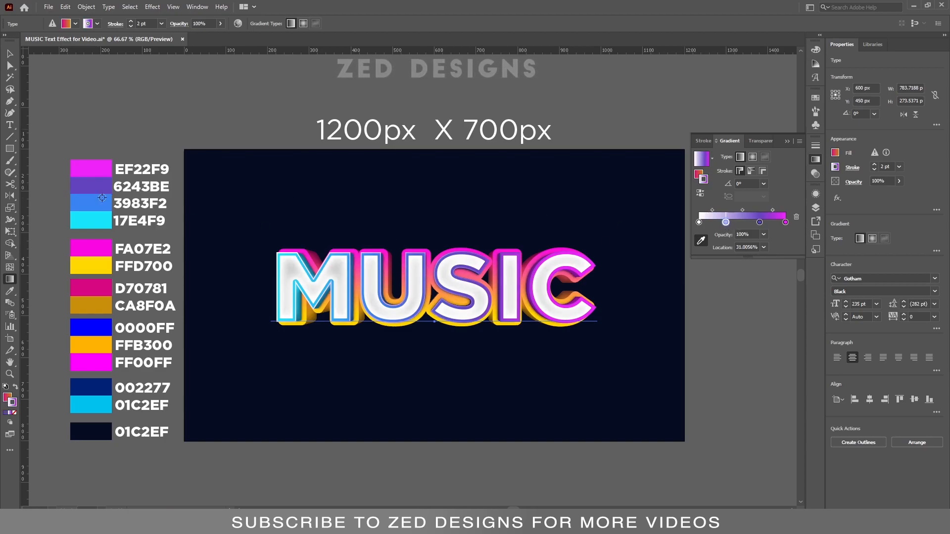
pyautogui.click(102, 198)
pyautogui.click(698, 223)
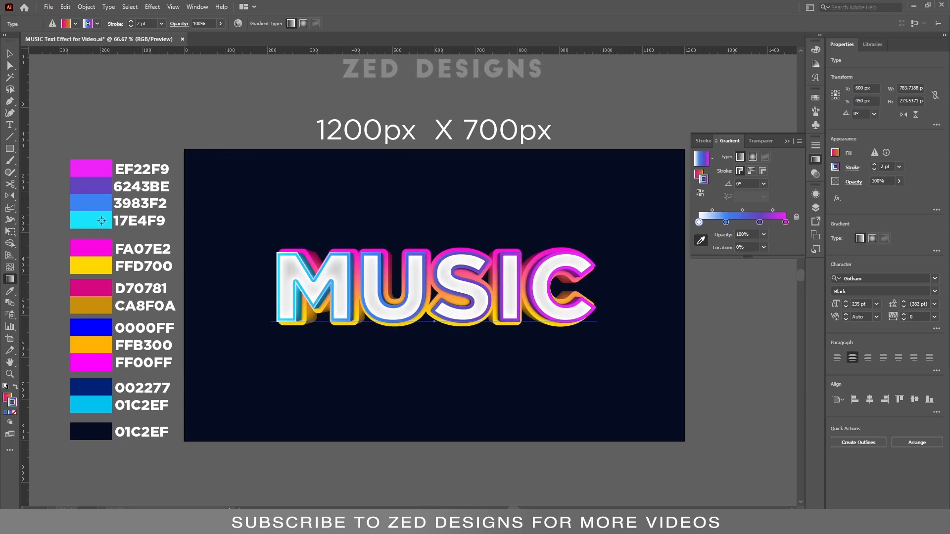
pyautogui.click(101, 220)
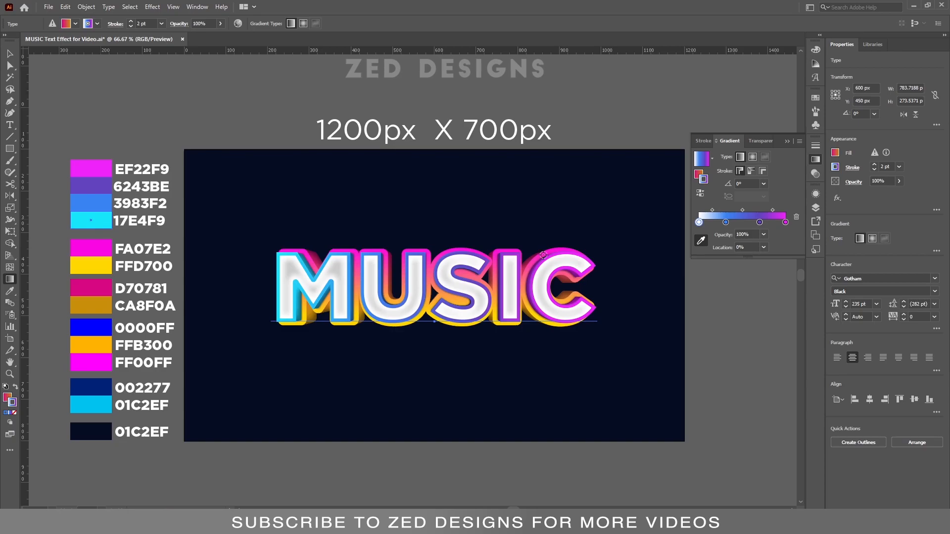
pyautogui.press('v')
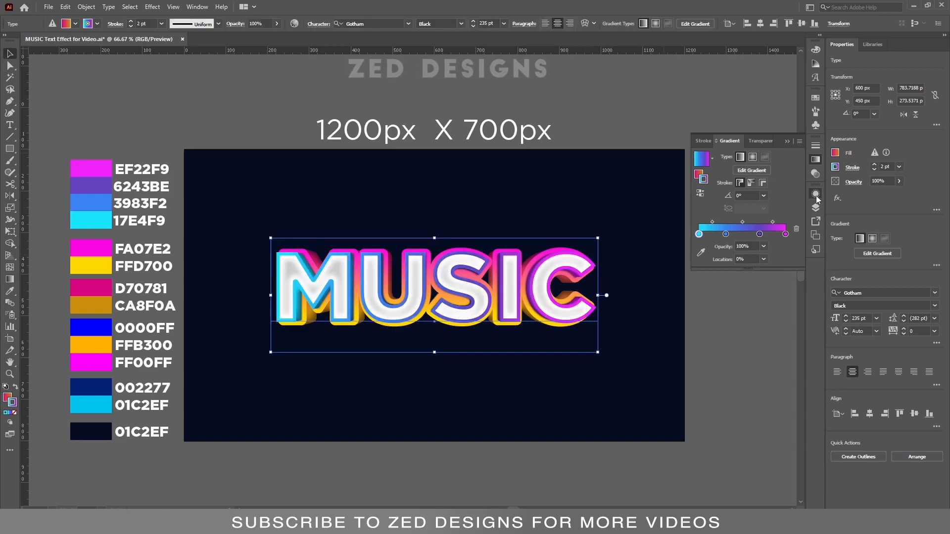
# Add an Offset Path effect to the gradient stroke with a 13 px offset and round joins.
pyautogui.click(816, 195)
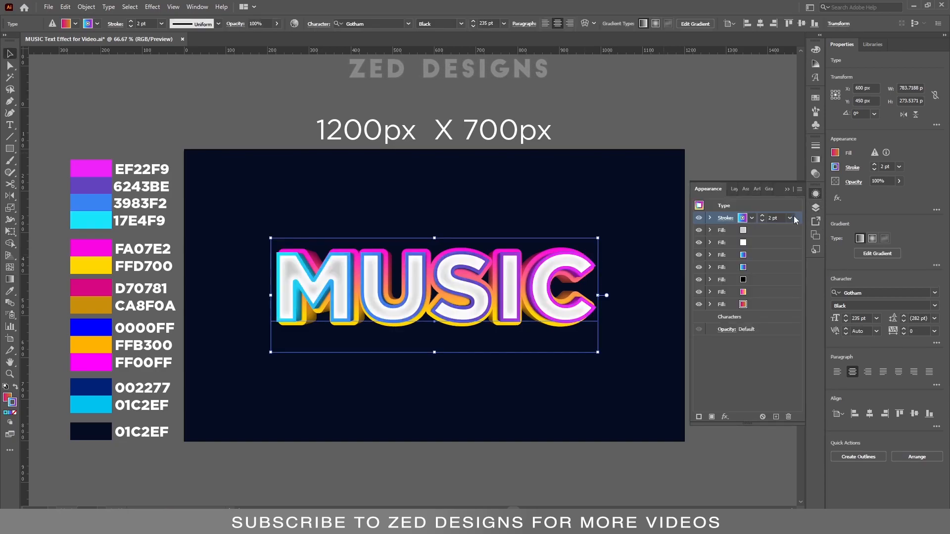
pyautogui.click(725, 416)
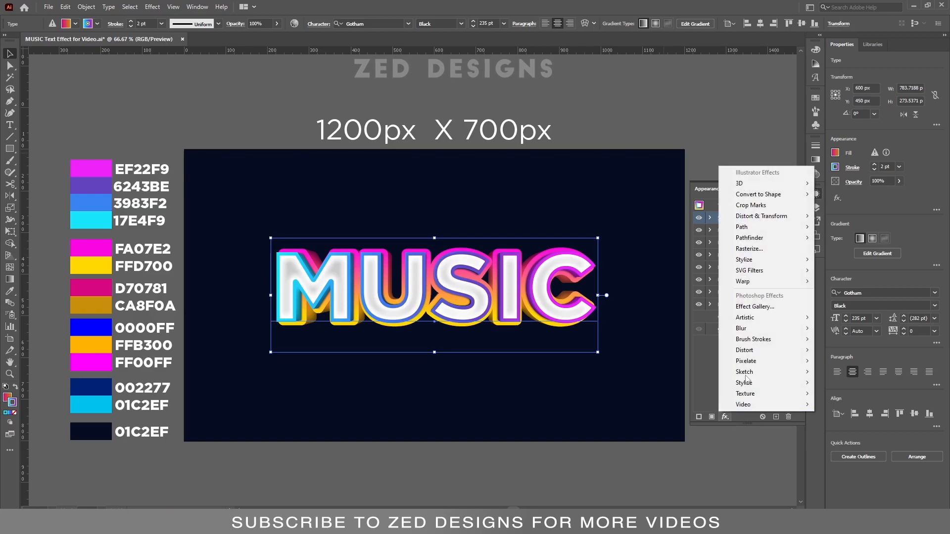
pyautogui.moveTo(771, 228)
pyautogui.click(844, 227)
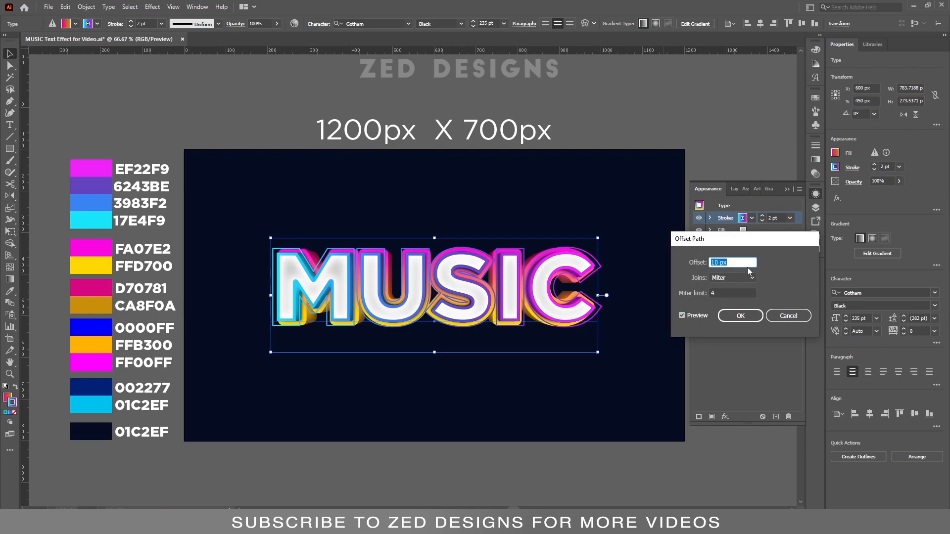
pyautogui.write('13')
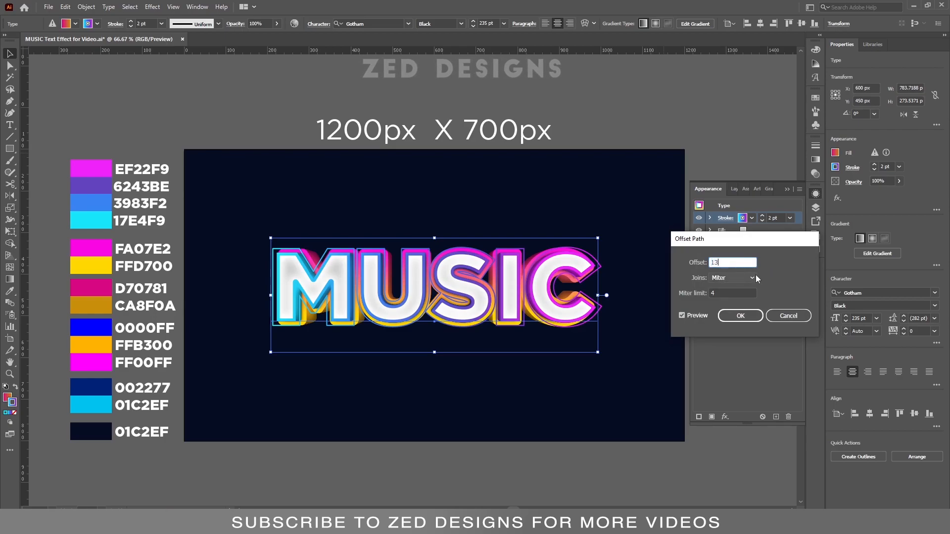
pyautogui.press('Tab')
pyautogui.click(748, 279)
pyautogui.click(730, 290)
pyautogui.click(745, 316)
# Add a Transform effect to the gradient stroke with 96% horizontal and vertical scale.
pyautogui.click(725, 416)
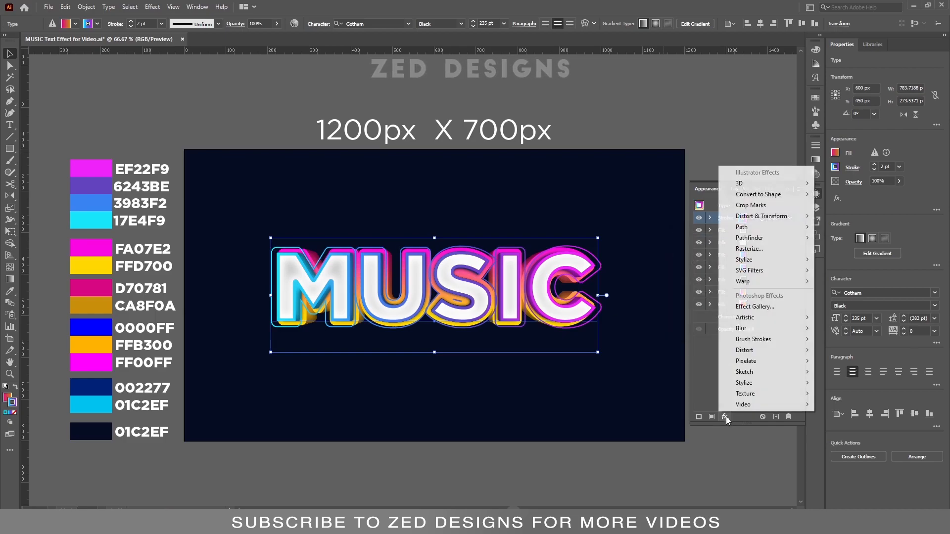
pyautogui.moveTo(772, 216)
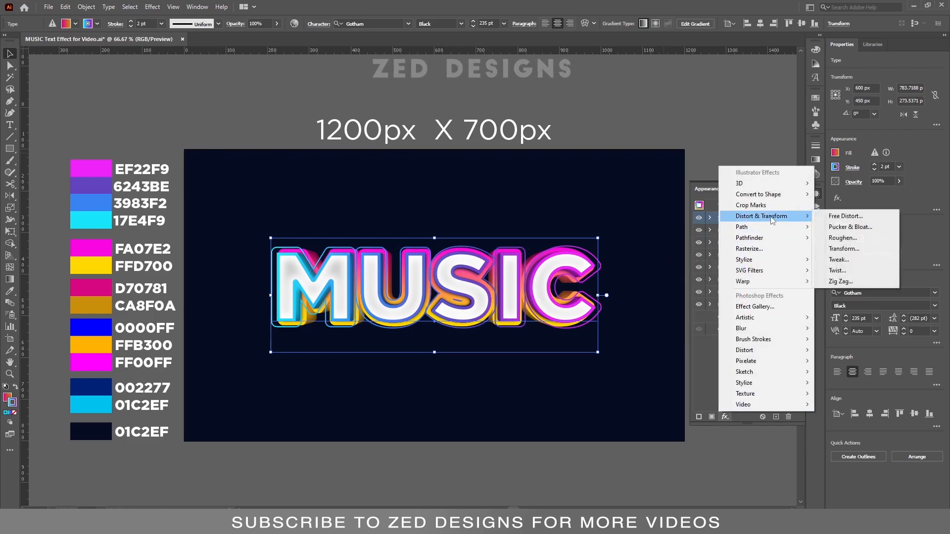
pyautogui.click(841, 248)
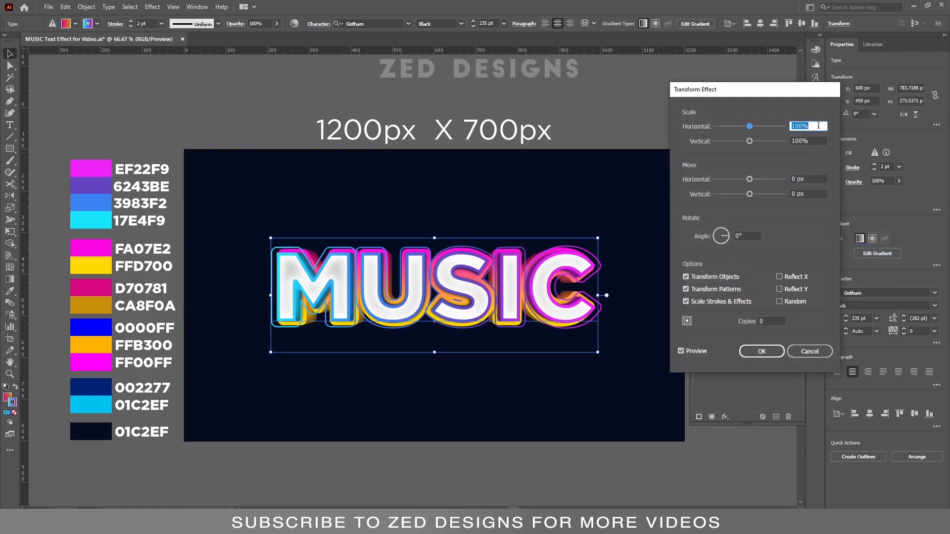
pyautogui.write('96')
pyautogui.press('Tab')
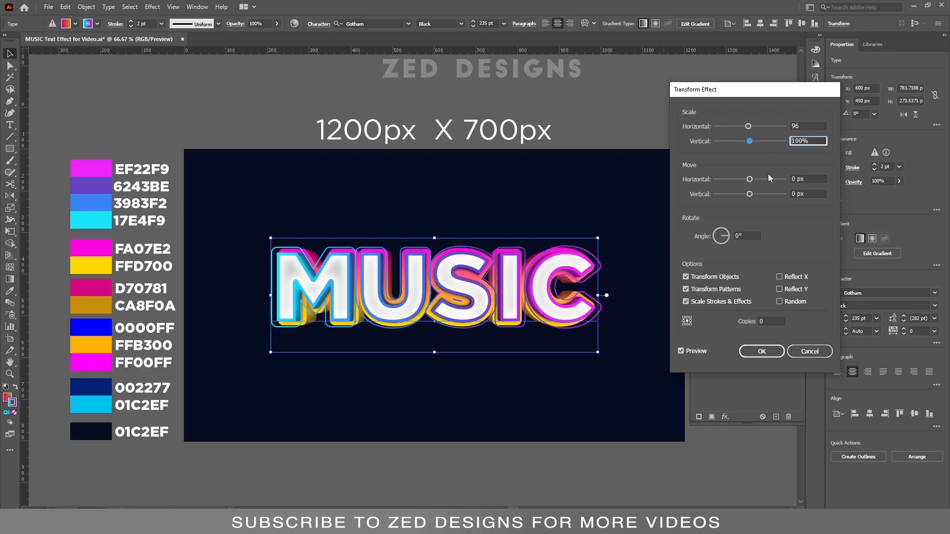
pyautogui.write('96')
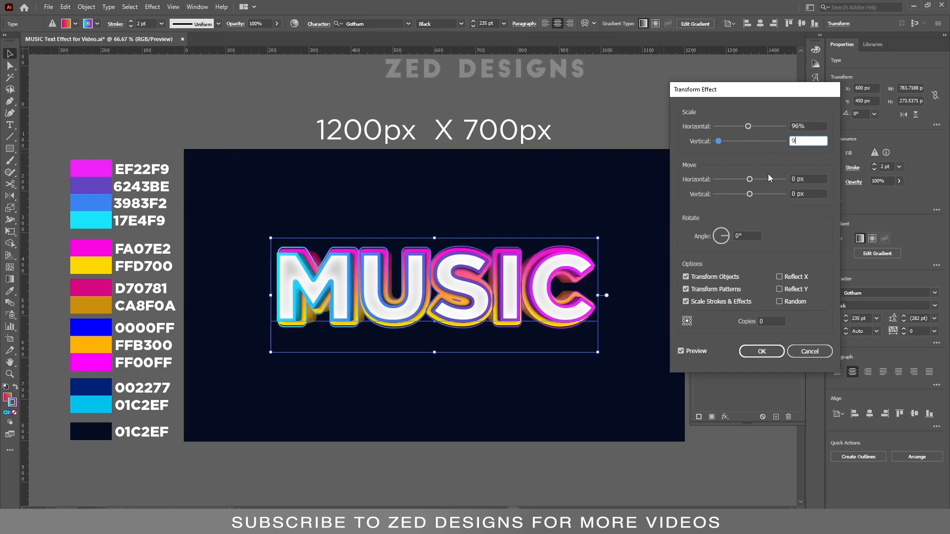
pyautogui.hotkey('shift', 'Tab')
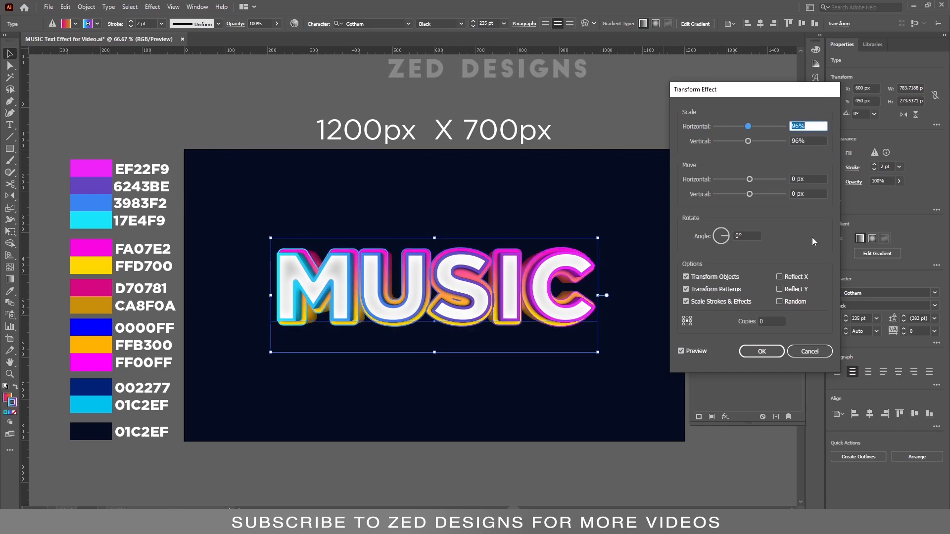
pyautogui.click(769, 352)
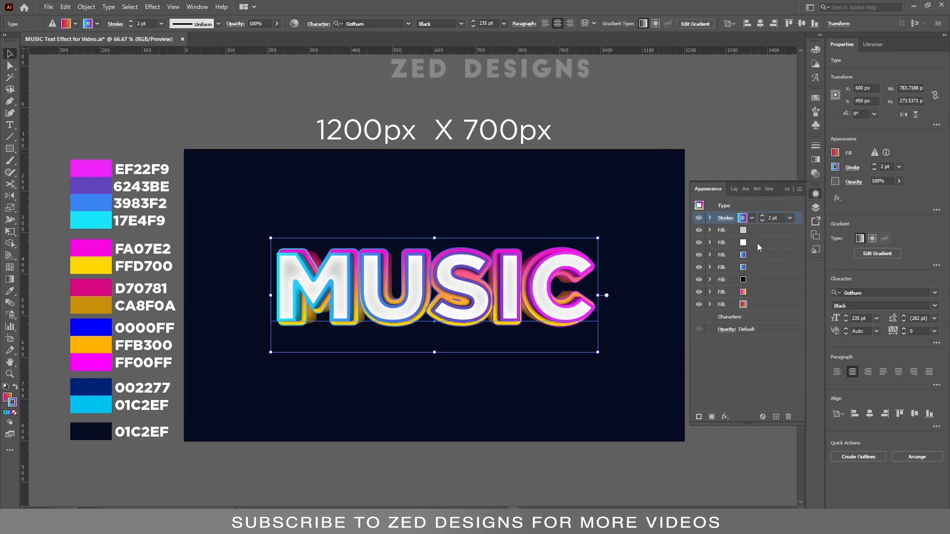
# Move the gradient stroke beneath all the fills in the appearance stack and expand its entry.
pyautogui.moveTo(796, 219); pyautogui.dragTo(775, 309)
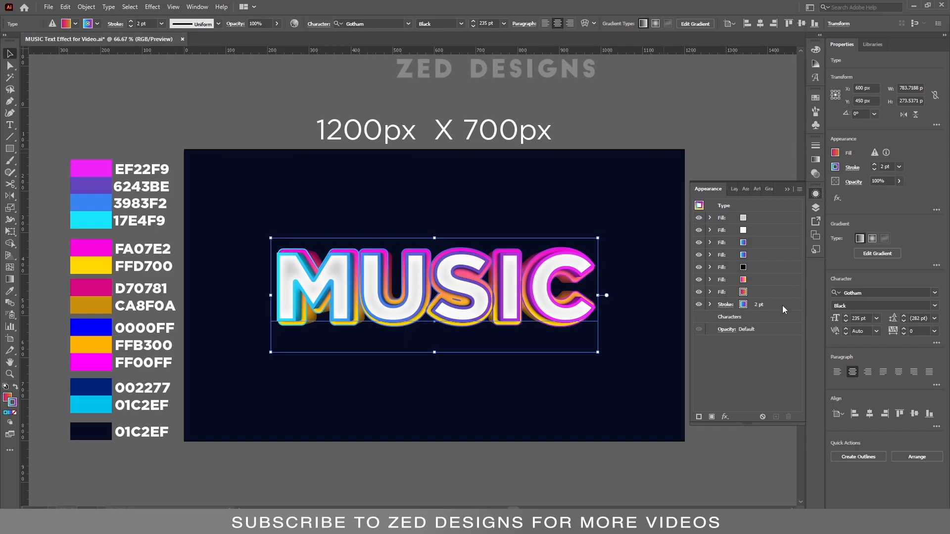
pyautogui.click(710, 305)
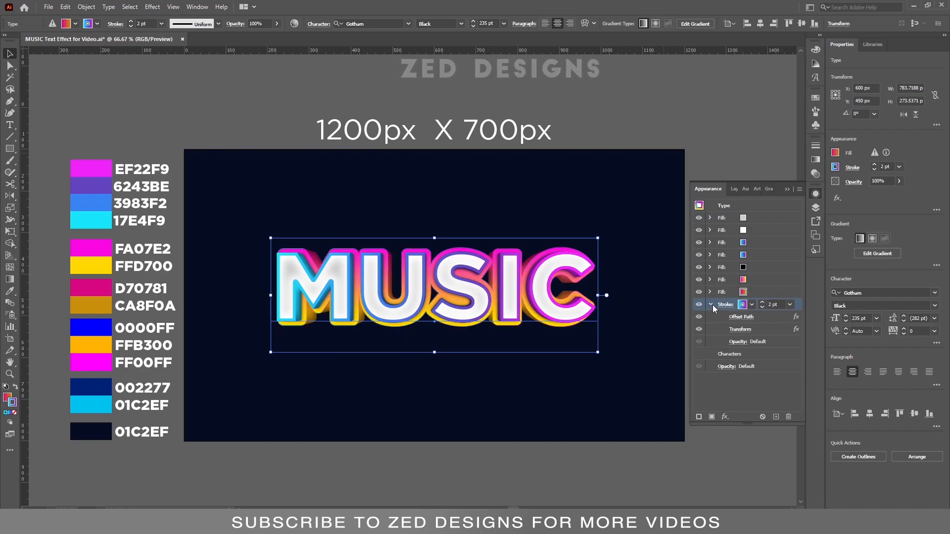
# Set the vertical move of the gradient stroke's Transform effect to -60 px.
pyautogui.click(738, 328)
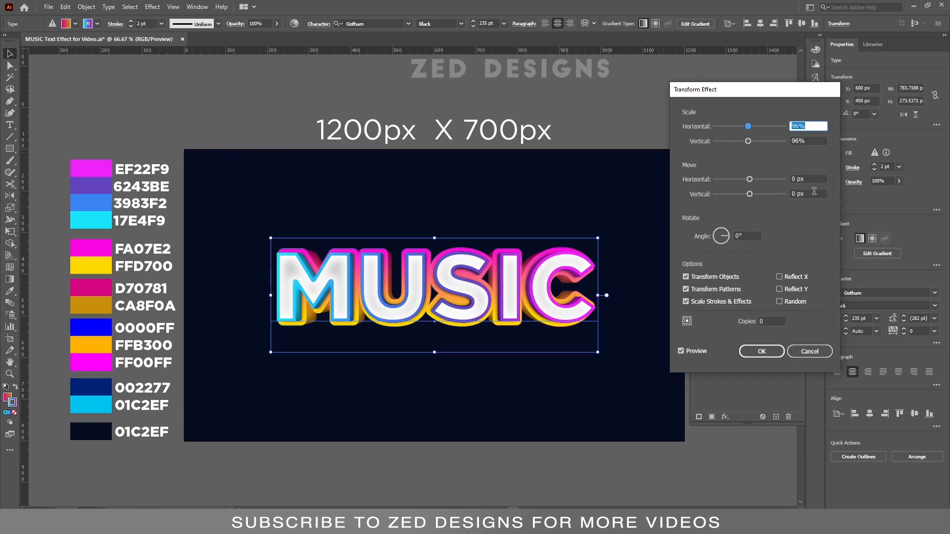
pyautogui.click(814, 193)
pyautogui.write('-40')
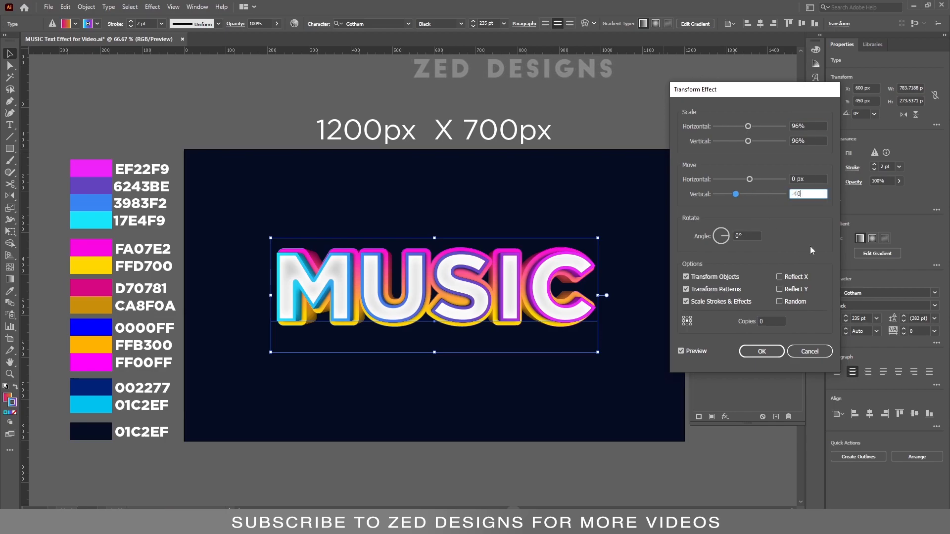
pyautogui.hotkey('shift', 'Tab')
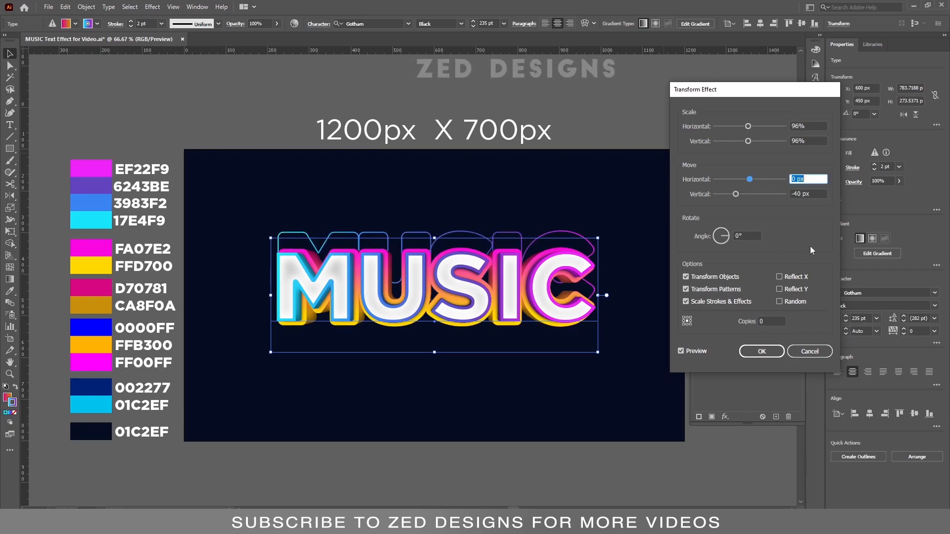
pyautogui.press('Tab')
pyautogui.write('-60')
pyautogui.hotkey('shift', 'Tab')
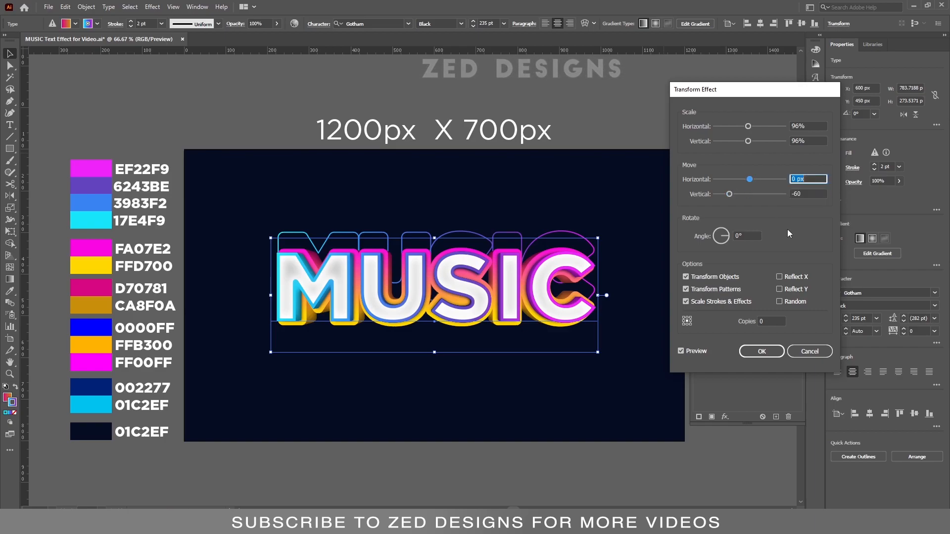
pyautogui.click(762, 351)
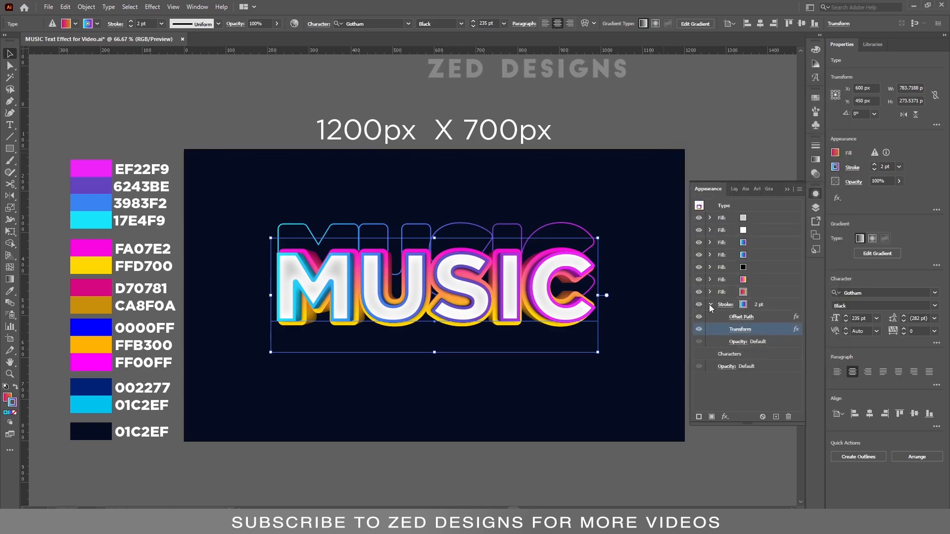
# Duplicate the gradient stroke in the appearance stack and expand the copy's effects.
pyautogui.click(710, 306)
pyautogui.click(775, 417)
pyautogui.click(788, 318)
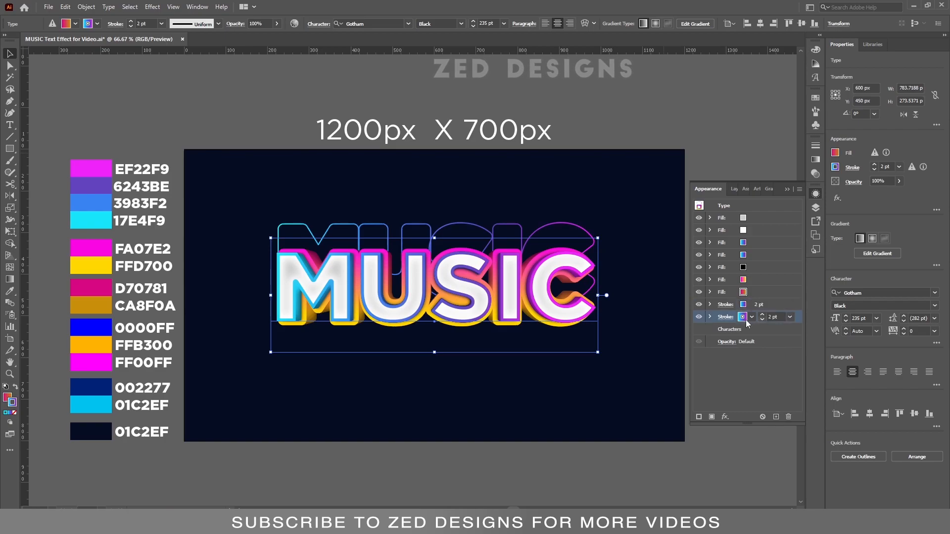
pyautogui.click(711, 316)
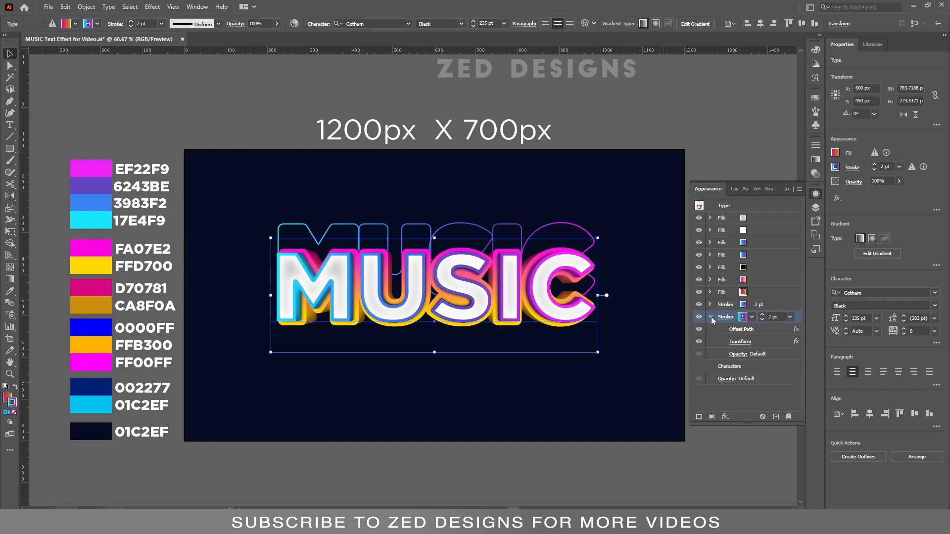
# Set the vertical move of the duplicated stroke's Transform effect to 60 px and deselect the text.
pyautogui.click(739, 341)
pyautogui.click(813, 193)
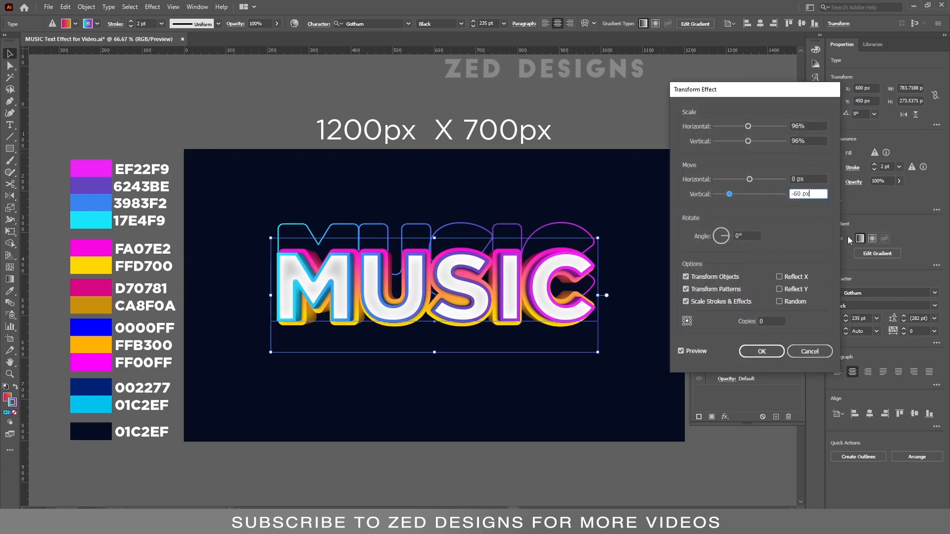
pyautogui.press('BackSpace')
pyautogui.press('Tab')
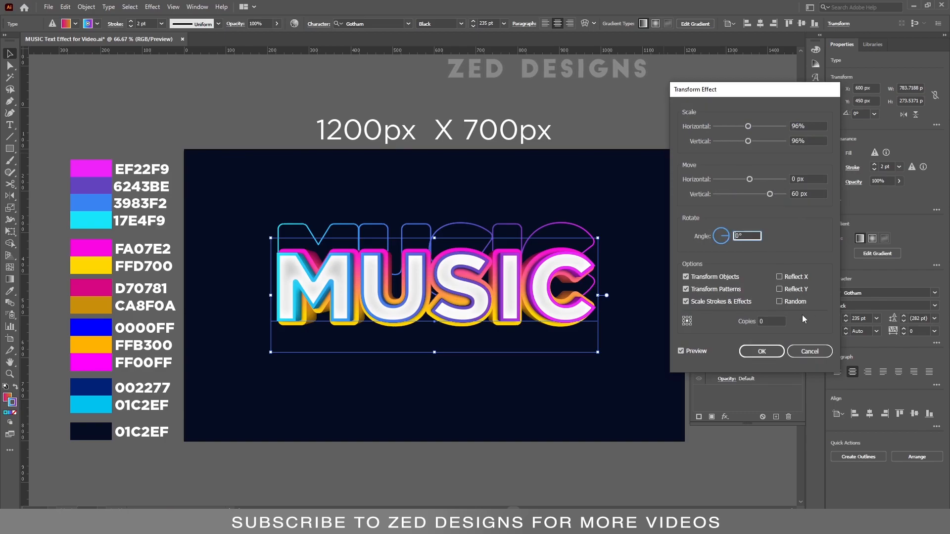
pyautogui.click(762, 352)
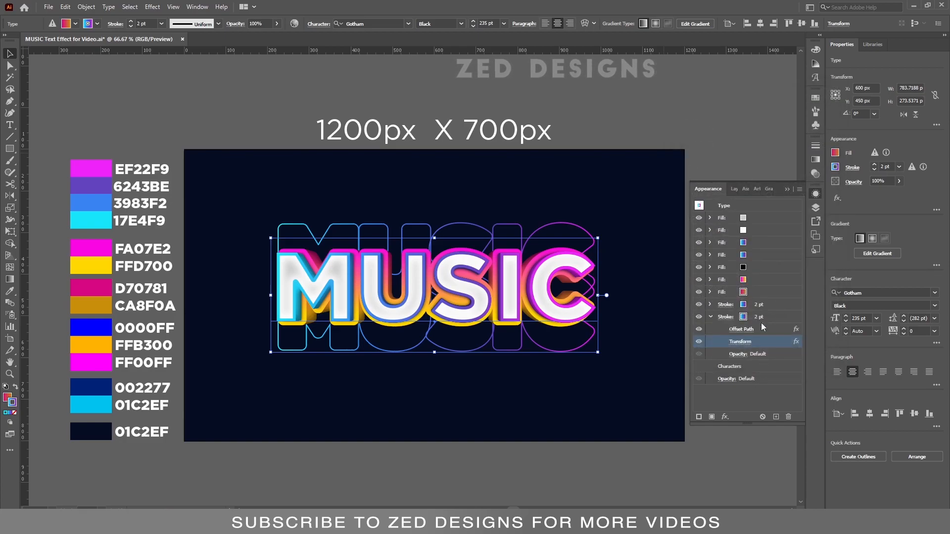
pyautogui.click(776, 161)
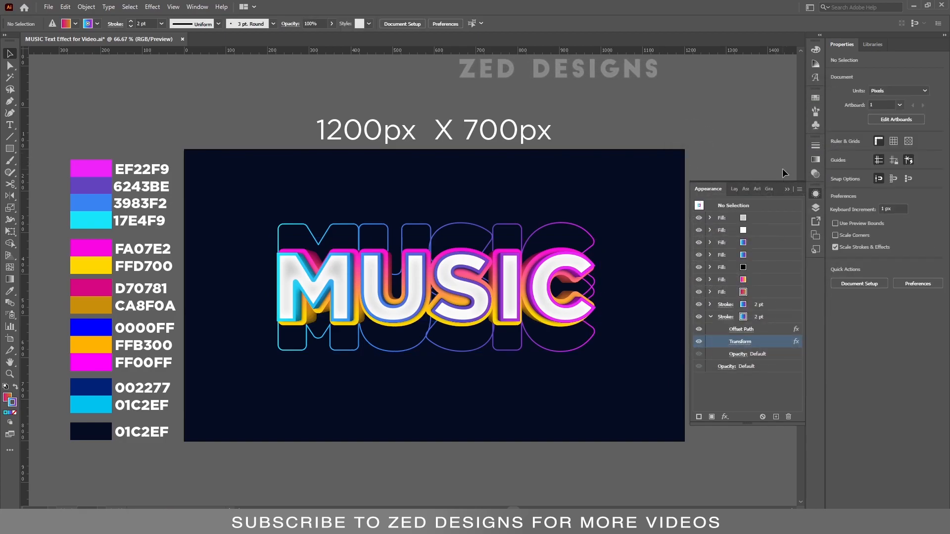
pyautogui.click(786, 189)
# Draw a circle about 436 px in diameter over the M and U of the word MUSIC.
pyautogui.scroll(1, 467, 394)
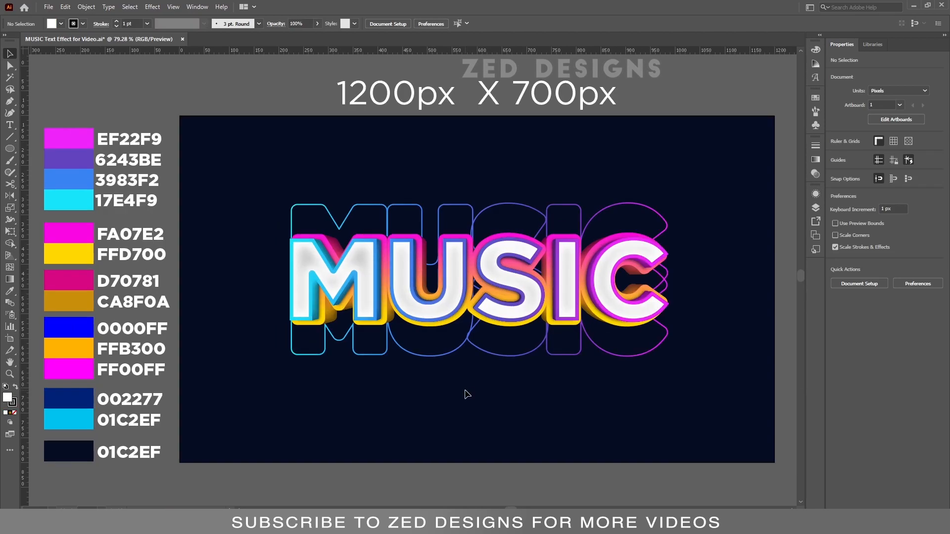
pyautogui.press('l')
pyautogui.moveTo(251, 186)
pyautogui.mouseDown()
pyautogui.moveTo(314, 251)
pyautogui.moveTo(466, 373)
pyautogui.moveTo(468, 396)
pyautogui.mouseUp()
pyautogui.press('v')
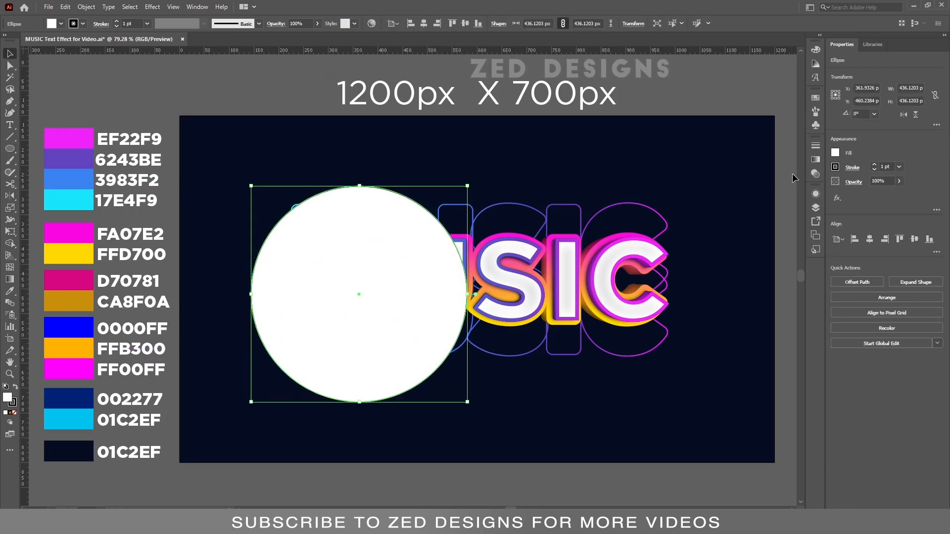
# Fill the circle with a radial white-to-black gradient and recolour its white centre stop with the 0000FF swatch.
pyautogui.click(815, 160)
pyautogui.click(711, 158)
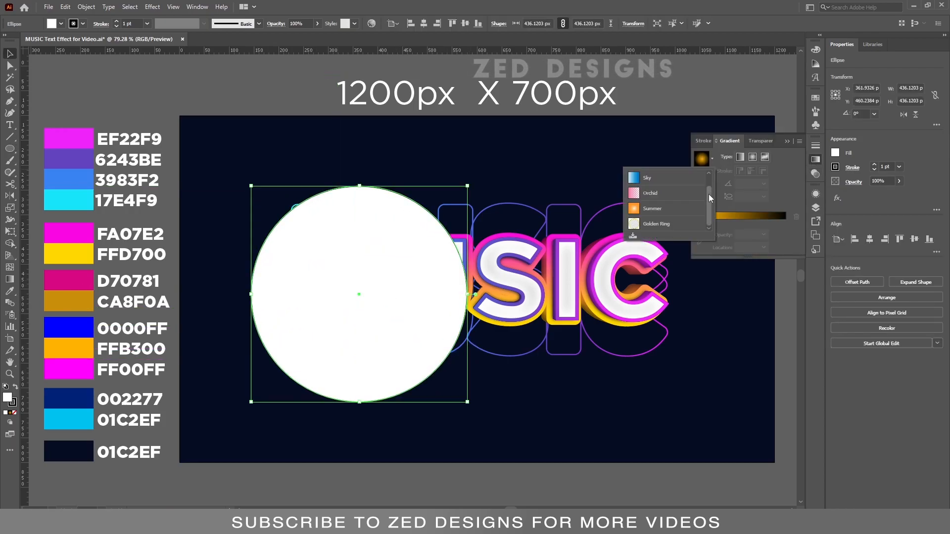
pyautogui.click(691, 179)
pyautogui.click(752, 157)
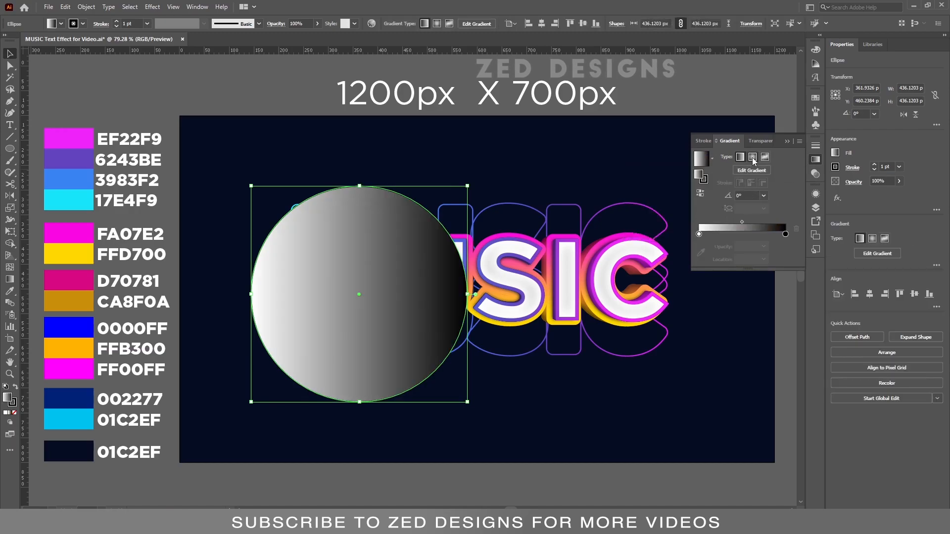
pyautogui.click(785, 234)
pyautogui.click(699, 233)
pyautogui.click(701, 253)
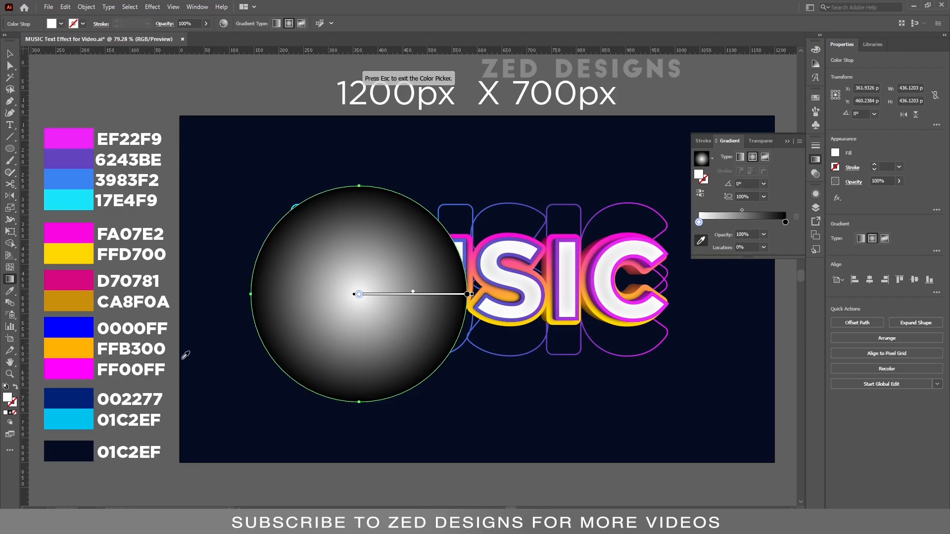
pyautogui.click(72, 326)
pyautogui.press('v')
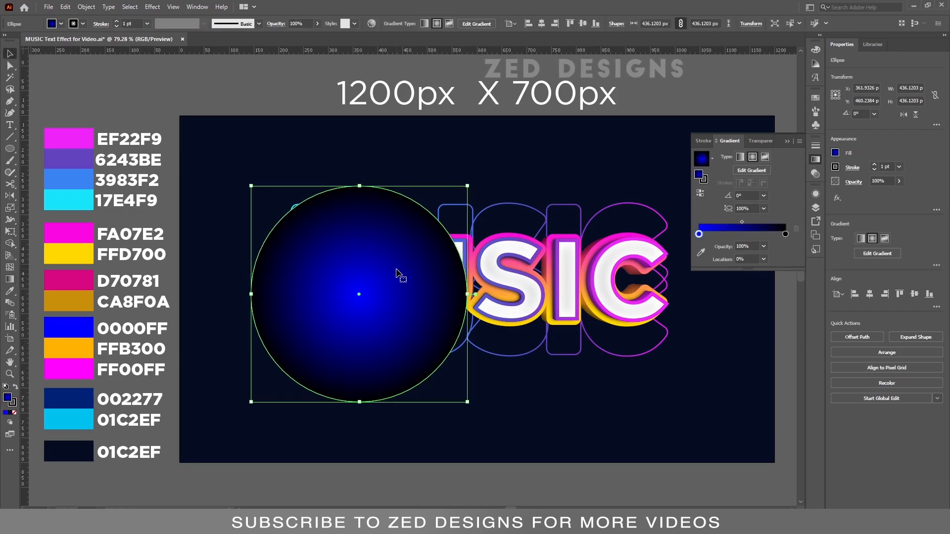
# Set the blue gradient circle's blend mode to Screen and deselect it.
pyautogui.click(853, 182)
pyautogui.click(778, 200)
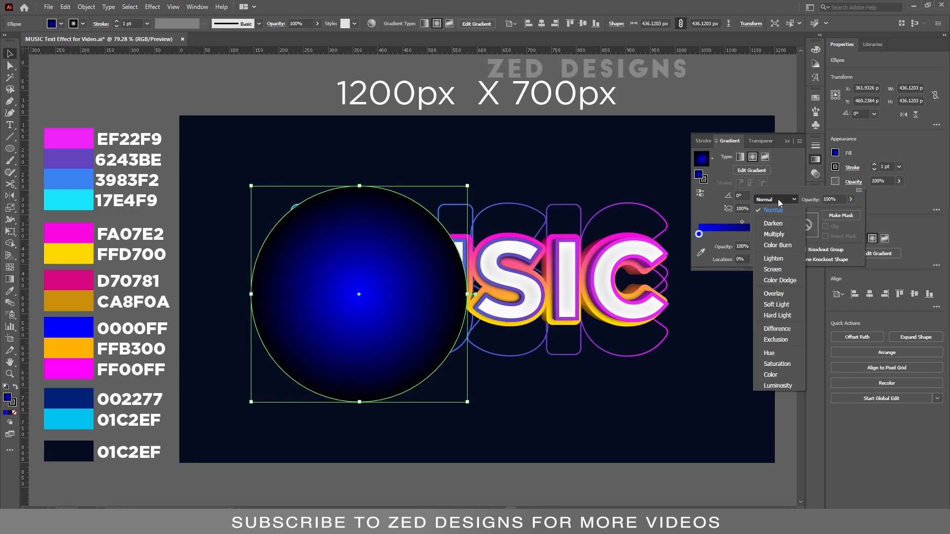
pyautogui.click(773, 269)
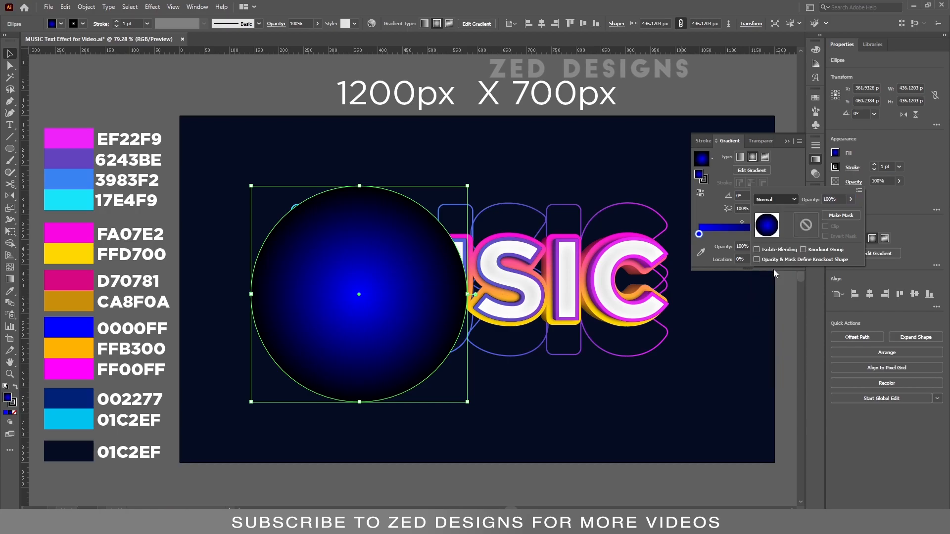
pyautogui.click(900, 204)
pyautogui.hotkey('ctrl', 'h')
pyautogui.click(636, 106)
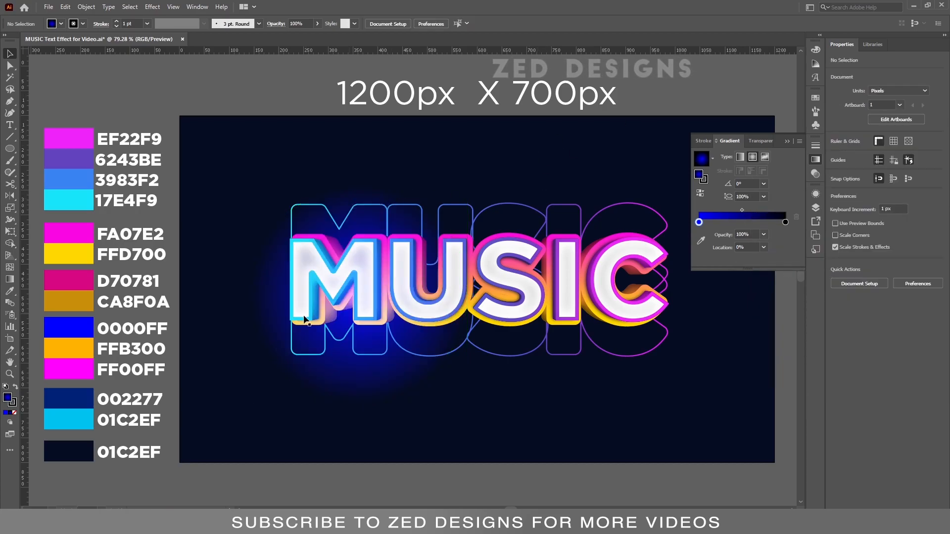
# Pull the blue circle's black gradient stop slightly inward and set the gradient midpoint to 45%.
pyautogui.click(360, 377)
pyautogui.moveTo(746, 258); pyautogui.dragTo(747, 270)
pyautogui.moveTo(786, 235); pyautogui.dragTo(733, 221)
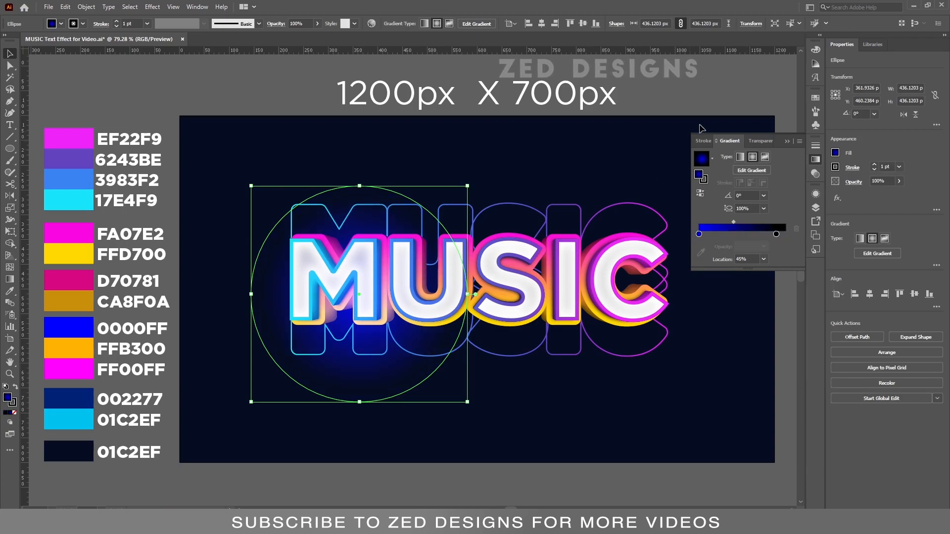
pyautogui.click(699, 102)
pyautogui.click(363, 396)
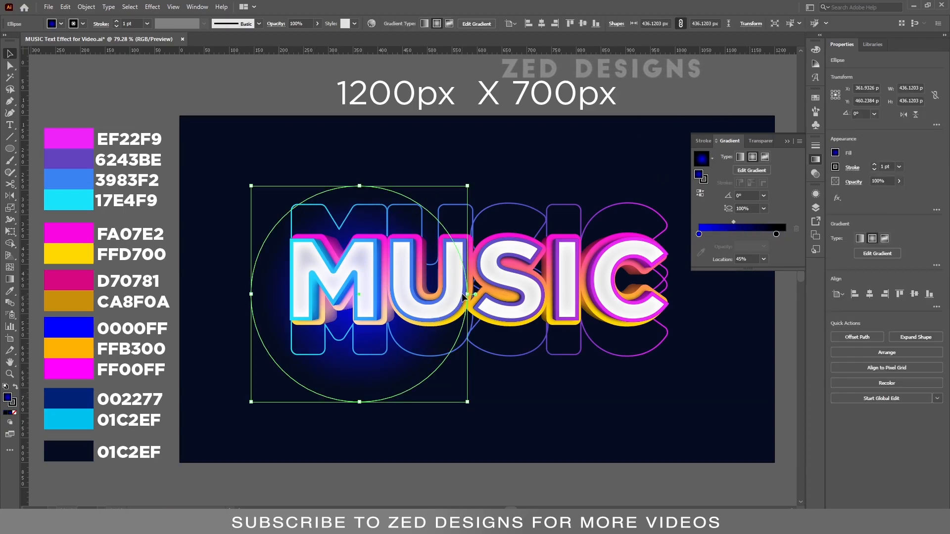
# Move the blue glow circle to the upper part of the letter C and shrink it to about 348 px.
pyautogui.moveTo(364, 202); pyautogui.dragTo(619, 153)
pyautogui.moveTo(567, 212); pyautogui.dragTo(512, 208)
pyautogui.moveTo(600, 197); pyautogui.dragTo(623, 191)
pyautogui.moveTo(589, 135); pyautogui.dragTo(586, 153)
pyautogui.moveTo(612, 205); pyautogui.dragTo(612, 198)
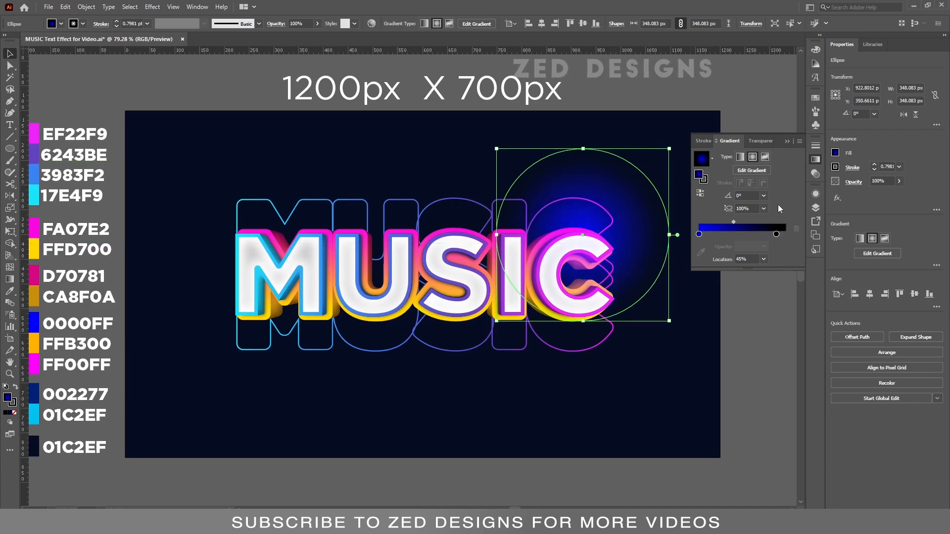
# Set the blue glow circle's opacity to 50% and deselect it.
pyautogui.moveTo(735, 97); pyautogui.dragTo(793, 87)
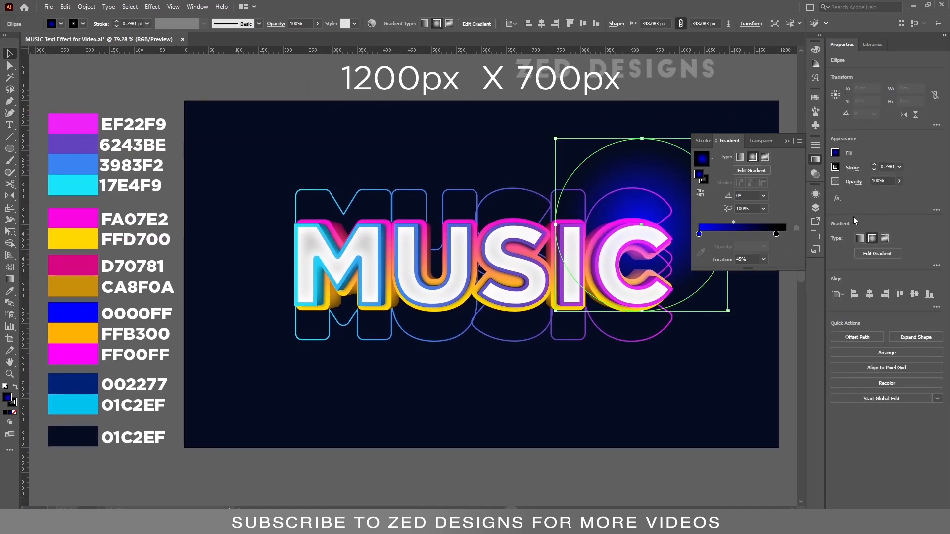
pyautogui.click(874, 181)
pyautogui.write('50')
pyautogui.press('Return')
pyautogui.hotkey('ctrl', 'shift', 'a')
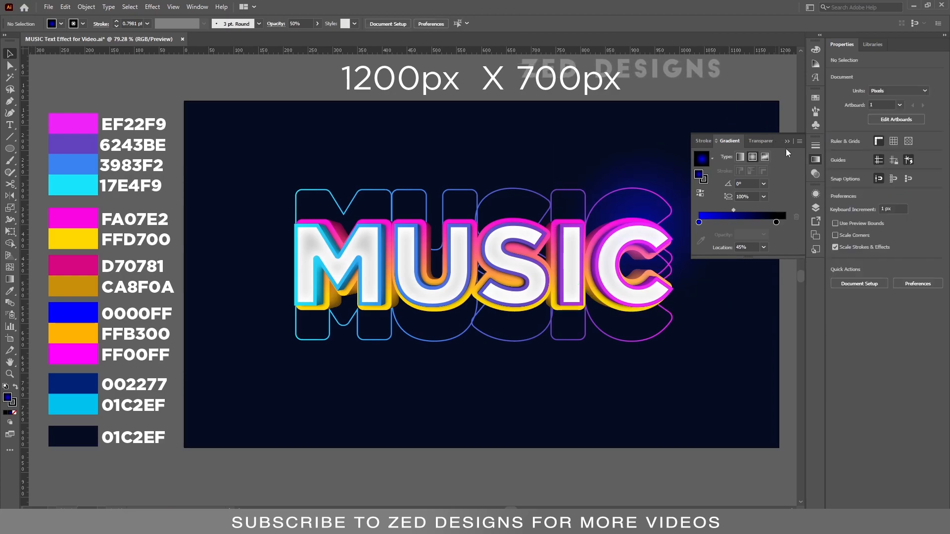
pyautogui.click(787, 142)
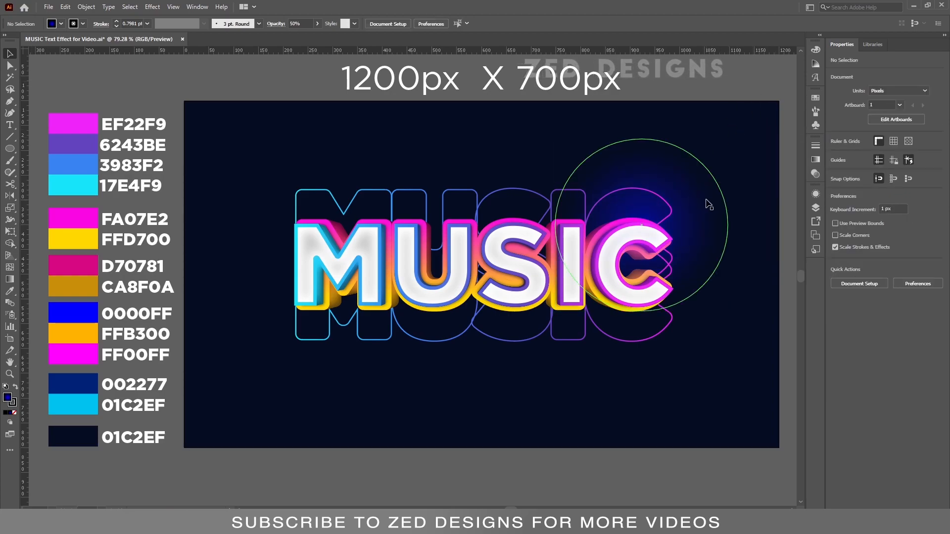
# Copy the blue glow circle to above the letter U and recolour its centre gradient stop with the FFB300 swatch.
pyautogui.moveTo(709, 206); pyautogui.dragTo(508, 198)
pyautogui.click(815, 159)
pyautogui.click(699, 234)
pyautogui.click(701, 252)
pyautogui.click(74, 334)
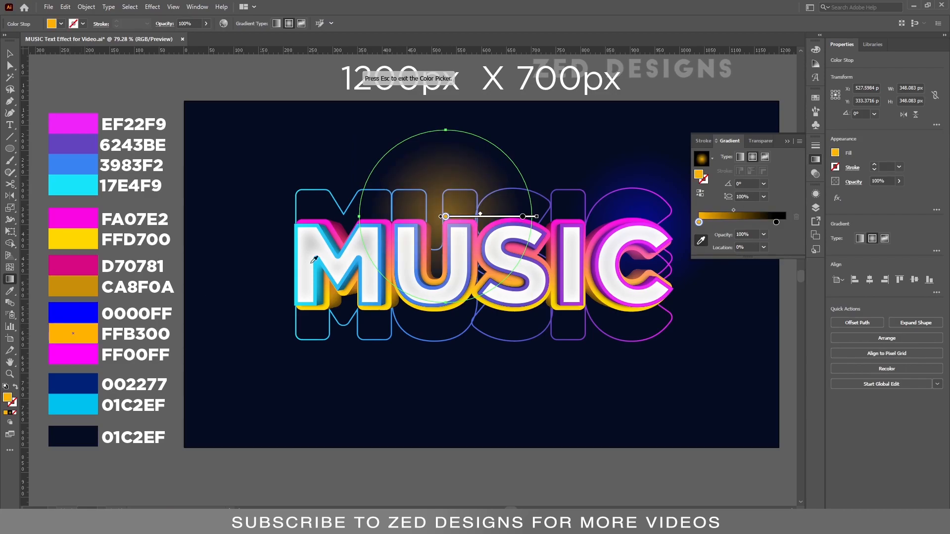
pyautogui.press('Escape')
pyautogui.press('v')
# Copy the orange glow circle to the lower left of the letter M and recolour its centre stop with the FF00FF swatch.
pyautogui.moveTo(496, 188); pyautogui.dragTo(327, 262)
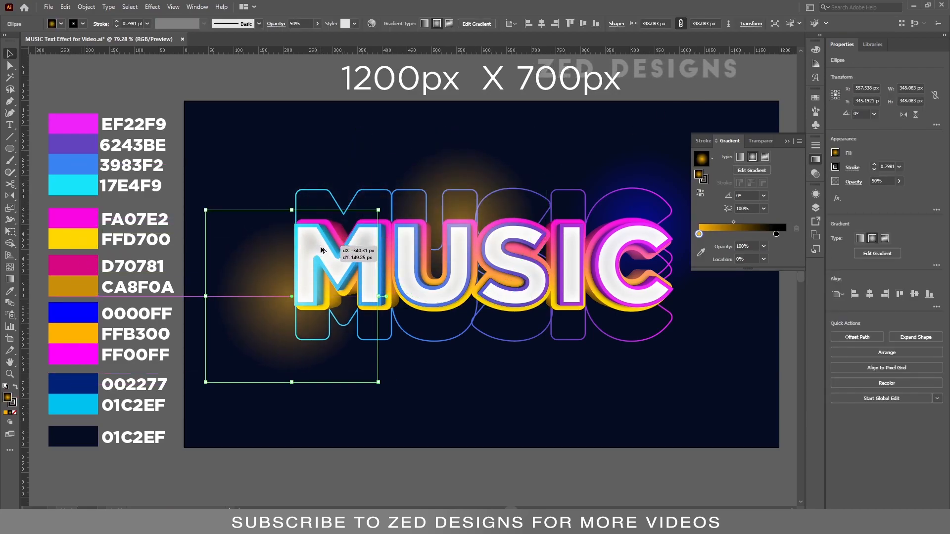
pyautogui.click(699, 234)
pyautogui.click(700, 252)
pyautogui.click(73, 355)
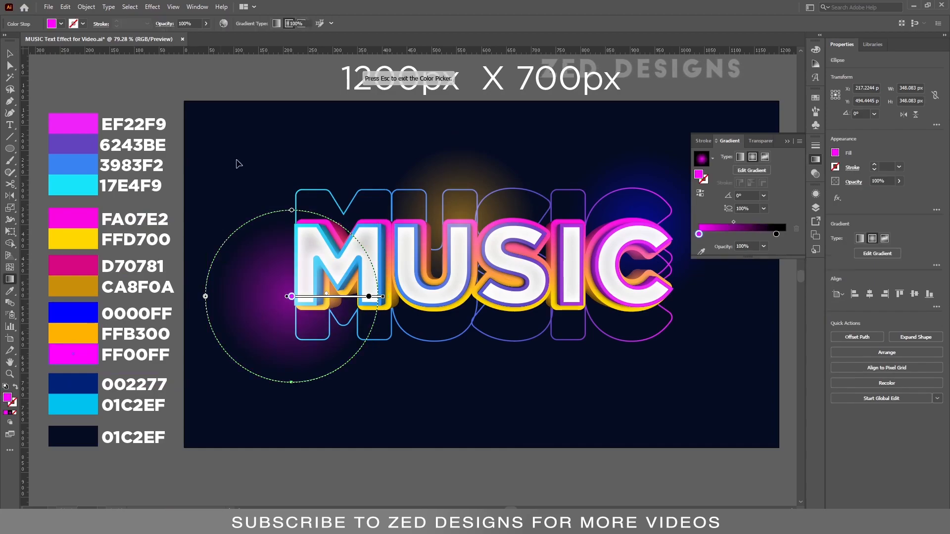
pyautogui.press('Escape')
pyautogui.press('v')
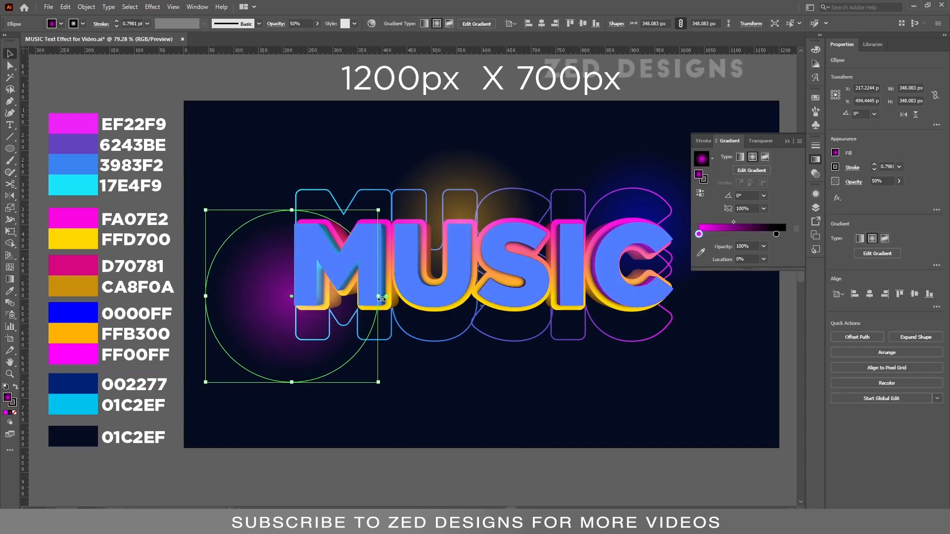
# Widen the magenta glow circle to about 380 px, set its opacity to 40% and deselect it.
pyautogui.moveTo(272, 315); pyautogui.dragTo(285, 317)
pyautogui.click(888, 181)
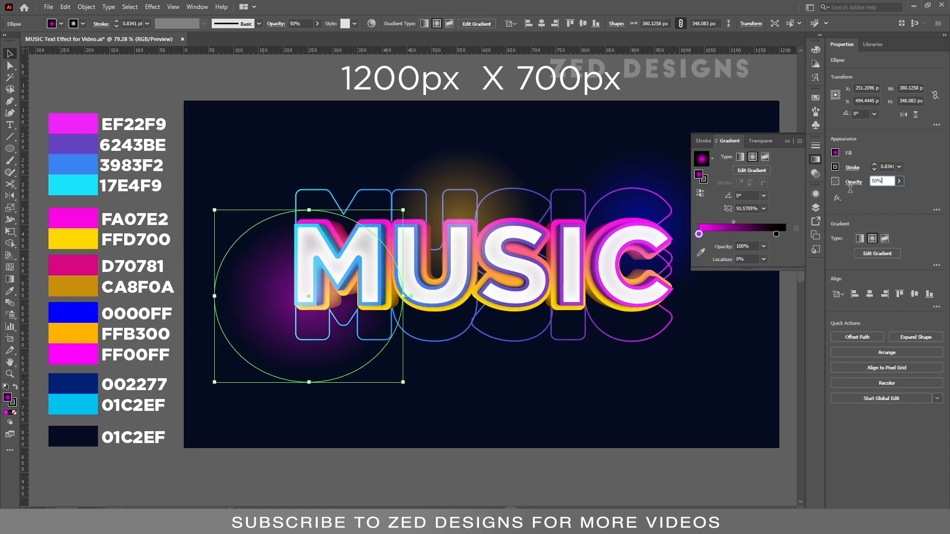
pyautogui.press('Return')
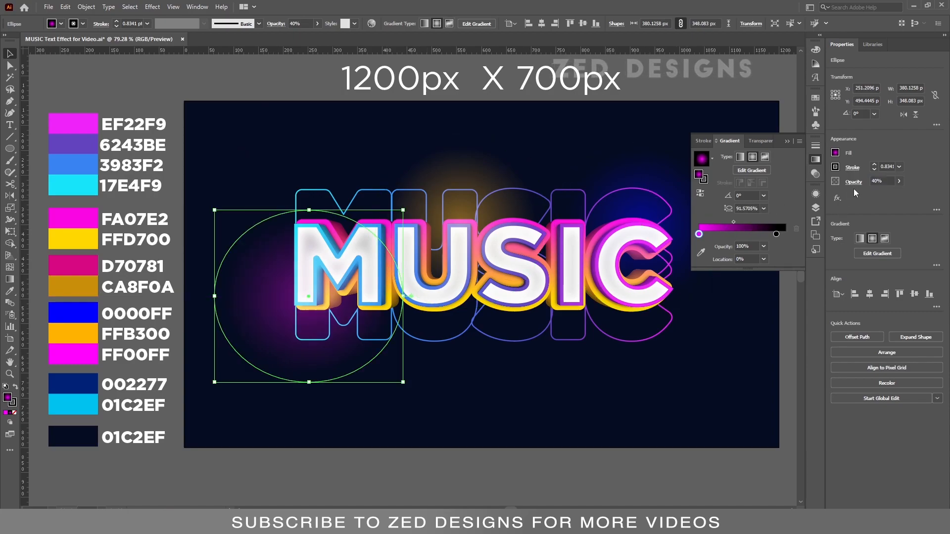
pyautogui.click(645, 83)
pyautogui.click(271, 308)
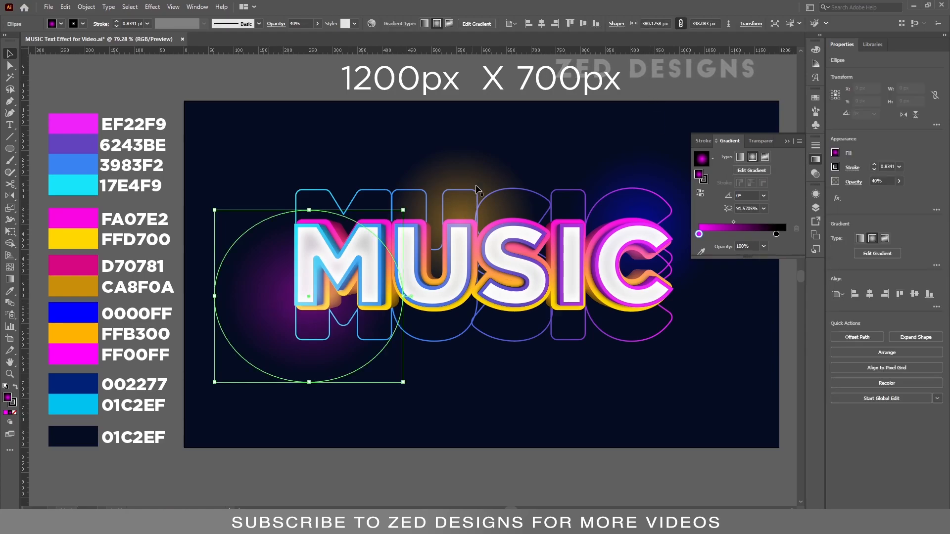
pyautogui.keyDown('shift'); pyautogui.click(470, 237); pyautogui.keyUp('shift')
pyautogui.keyDown('shift'); pyautogui.click(638, 179); pyautogui.keyUp('shift')
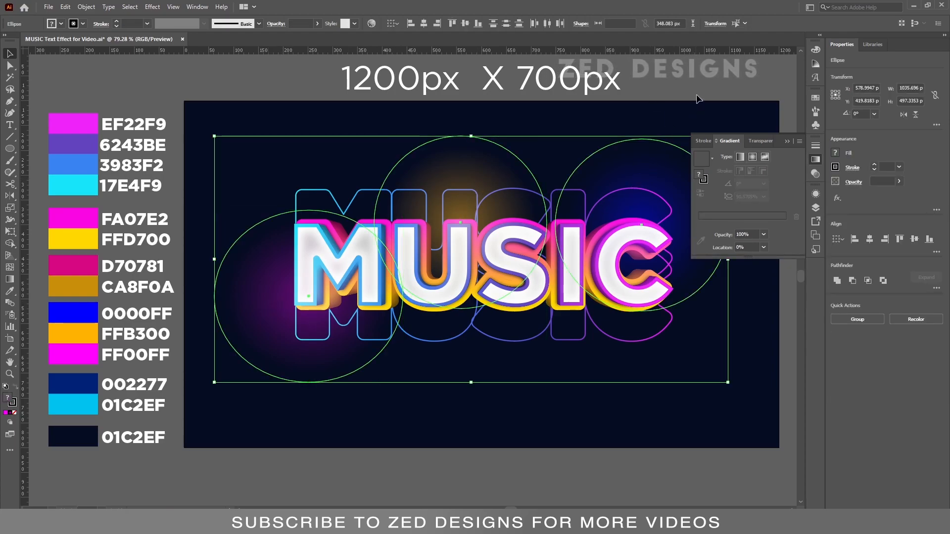
pyautogui.click(704, 85)
pyautogui.click(787, 141)
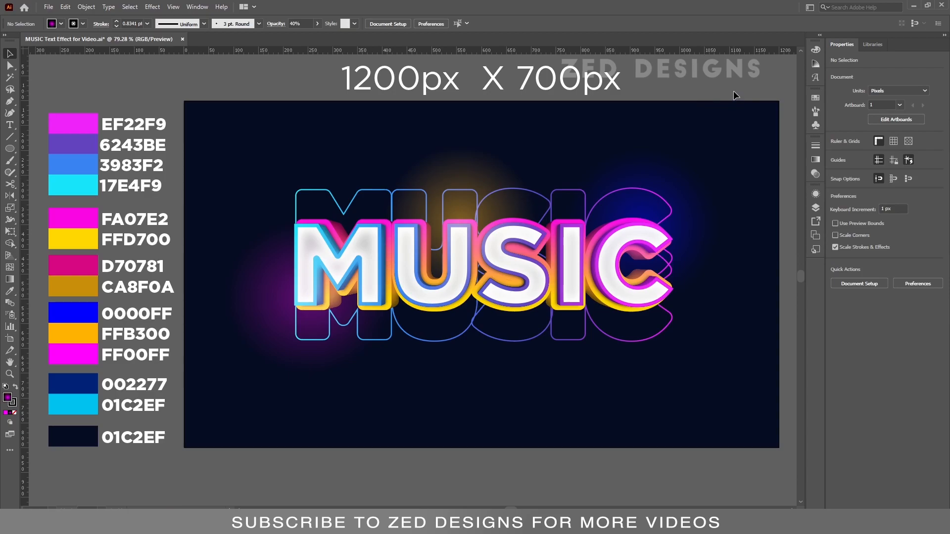
# Add the text Concert in the Moving Skate font and place it below the word MUSIC.
pyautogui.press('t')
pyautogui.click(448, 399)
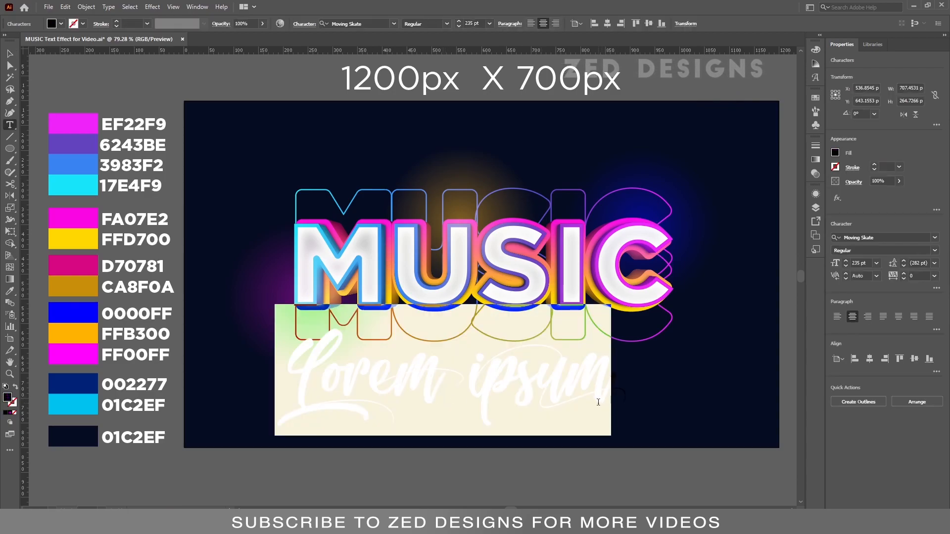
pyautogui.press('Escape')
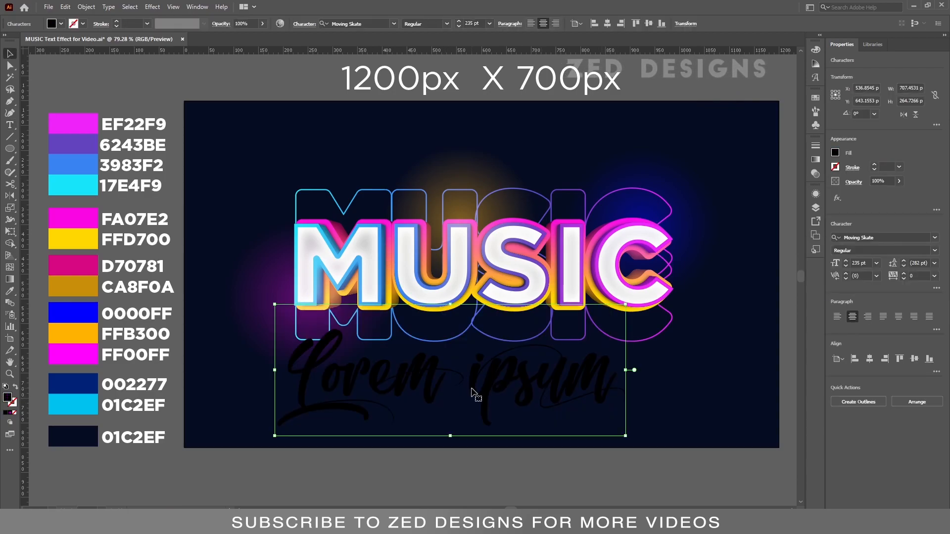
pyautogui.write('t')
pyautogui.press('Escape')
pyautogui.press('t')
pyautogui.click(459, 376)
pyautogui.hotkey('ctrl', 'a')
pyautogui.write('Concert')
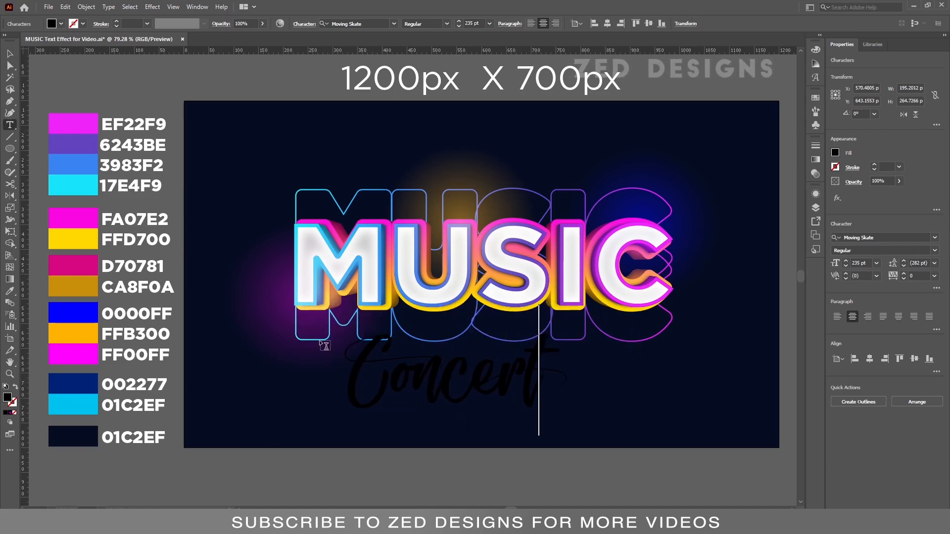
pyautogui.press('Escape')
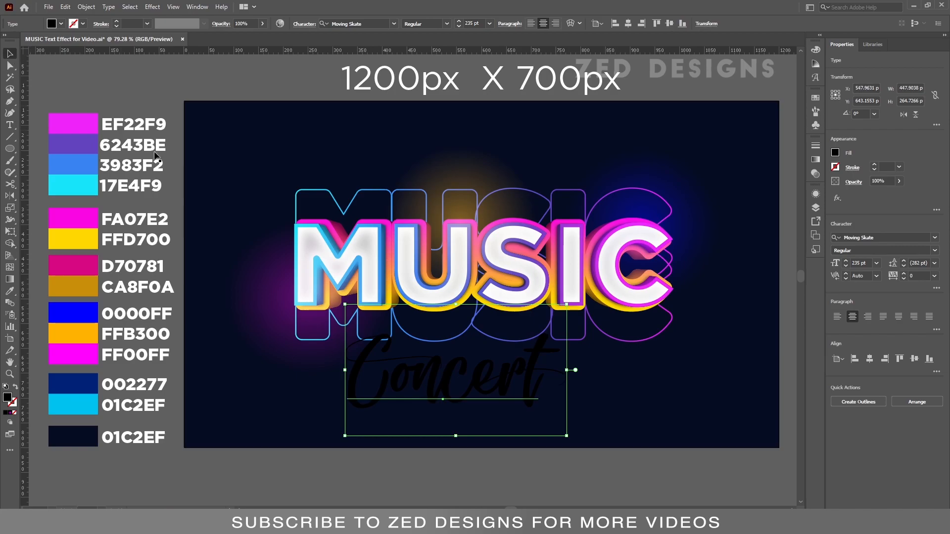
pyautogui.moveTo(438, 377)
pyautogui.mouseDown()
pyautogui.moveTo(460, 170)
pyautogui.moveTo(474, 163)
pyautogui.moveTo(426, 262)
pyautogui.moveTo(444, 400)
pyautogui.moveTo(445, 390)
pyautogui.mouseUp()
pyautogui.click(886, 237)
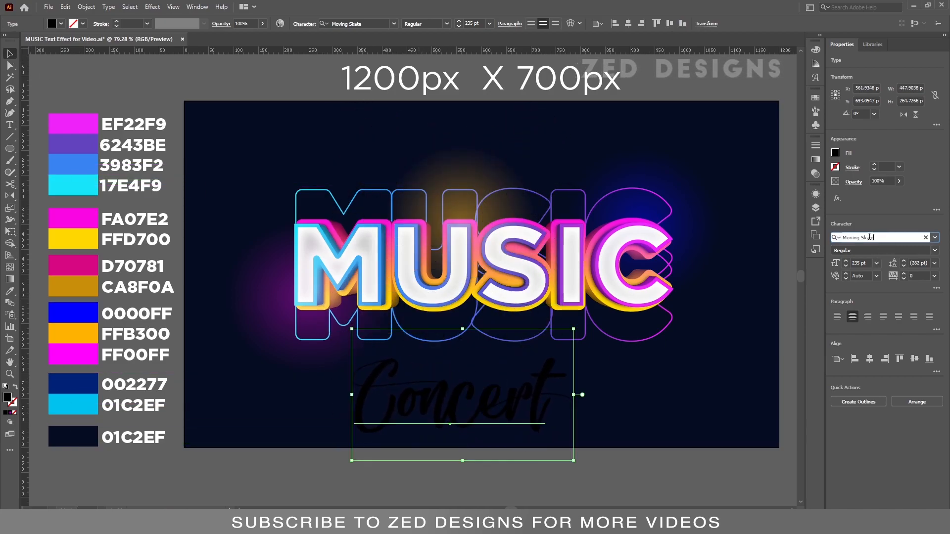
# Remove the Concert text's default fill and add a new fill to its appearance.
pyautogui.click(15, 413)
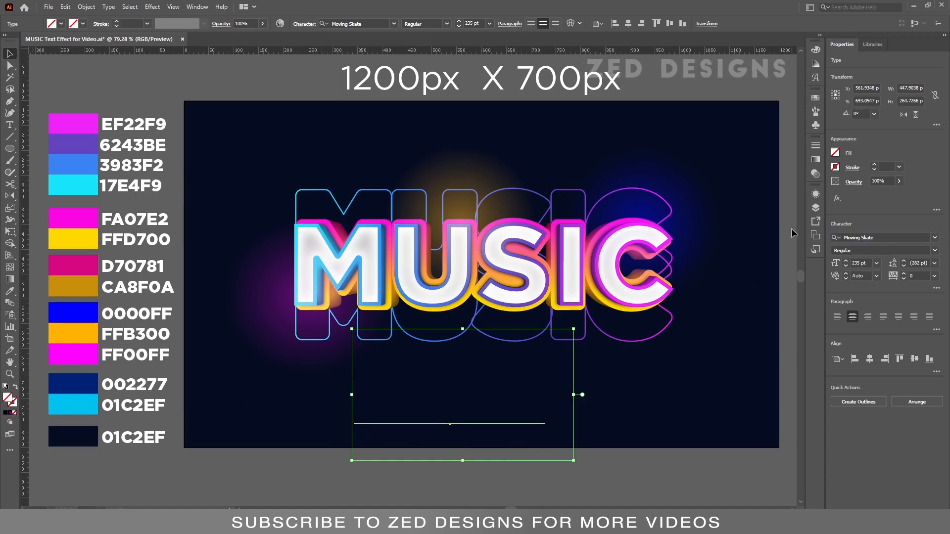
pyautogui.click(815, 195)
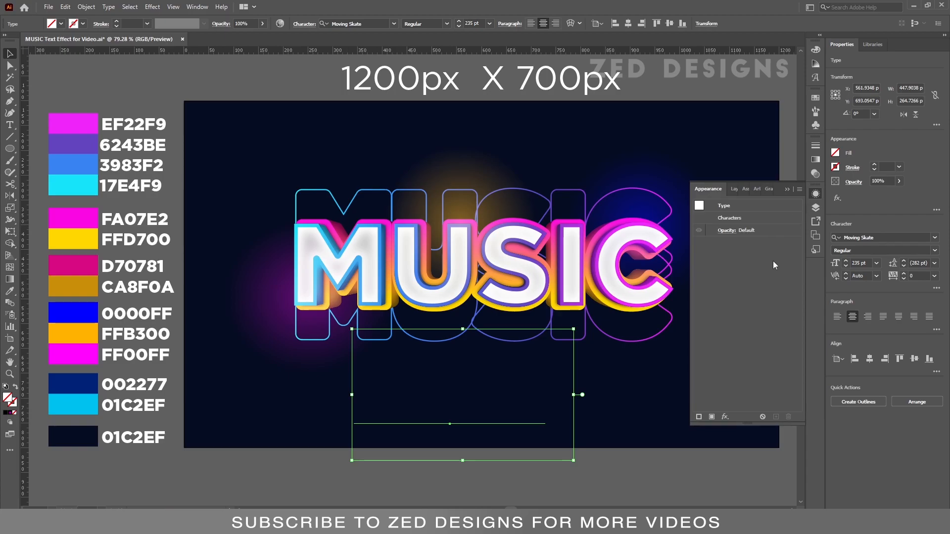
pyautogui.click(712, 417)
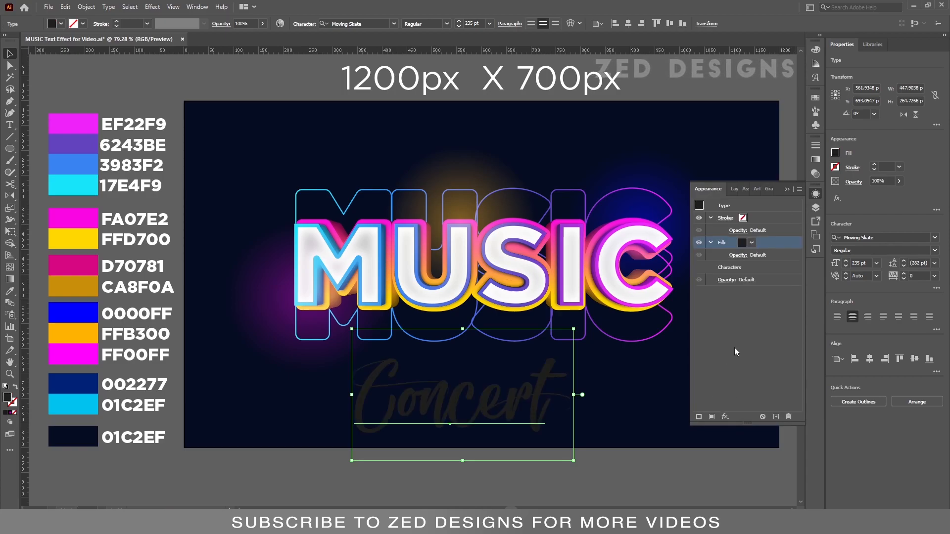
# Give the Concert fill a linear gradient, sampling the 01C2EF swatch for the start stop and the 002277 swatch for the end stop.
pyautogui.click(815, 159)
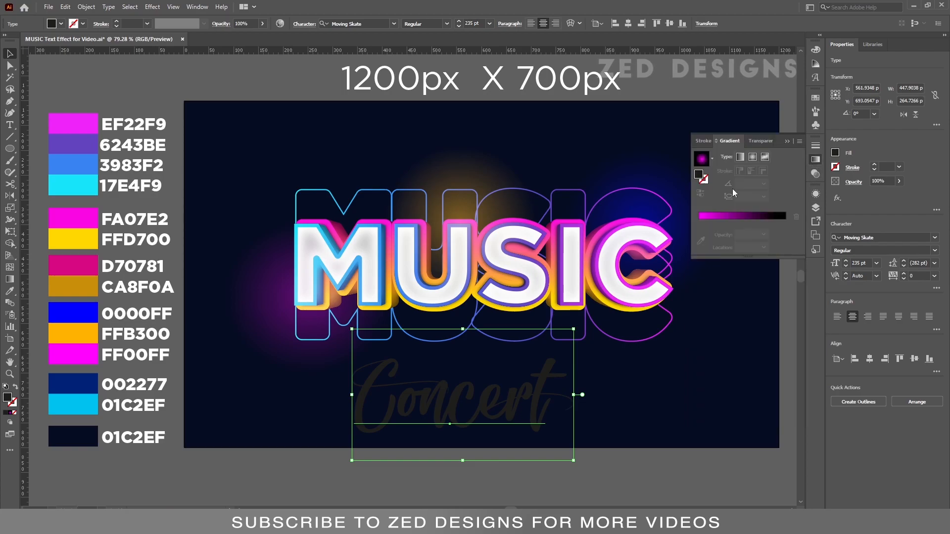
pyautogui.click(713, 160)
pyautogui.click(687, 180)
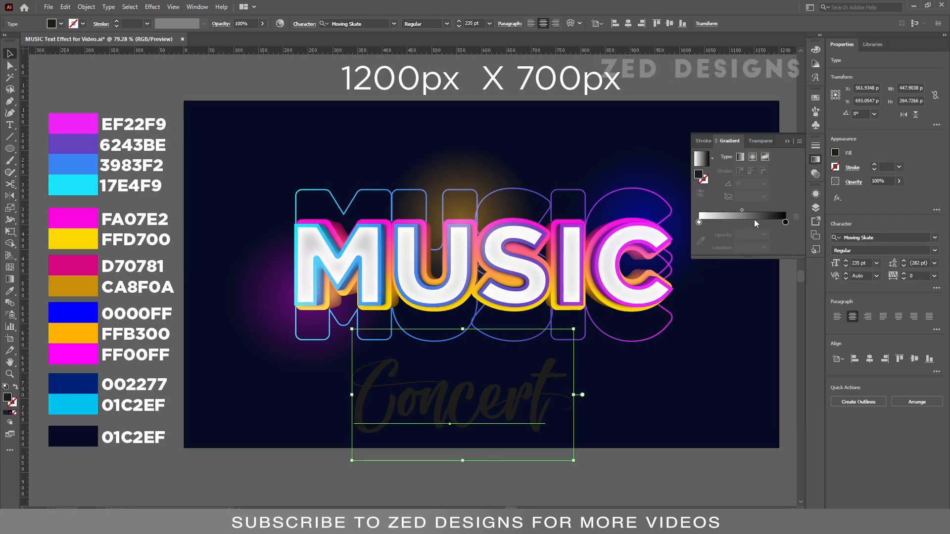
pyautogui.click(785, 234)
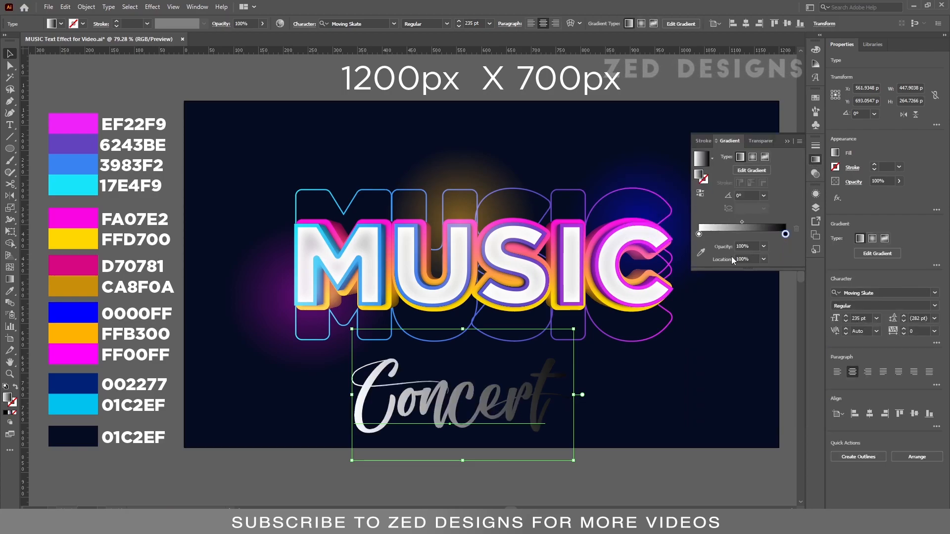
pyautogui.click(701, 254)
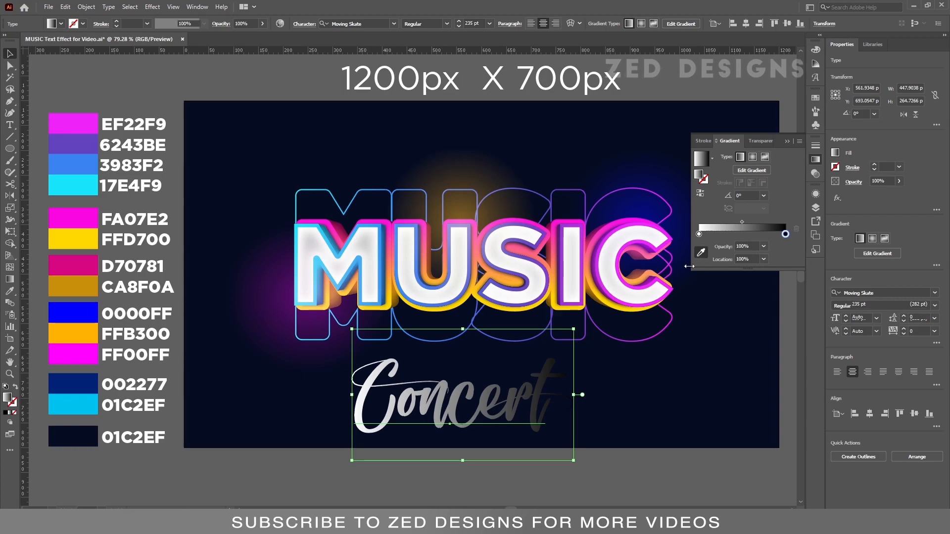
pyautogui.click(92, 382)
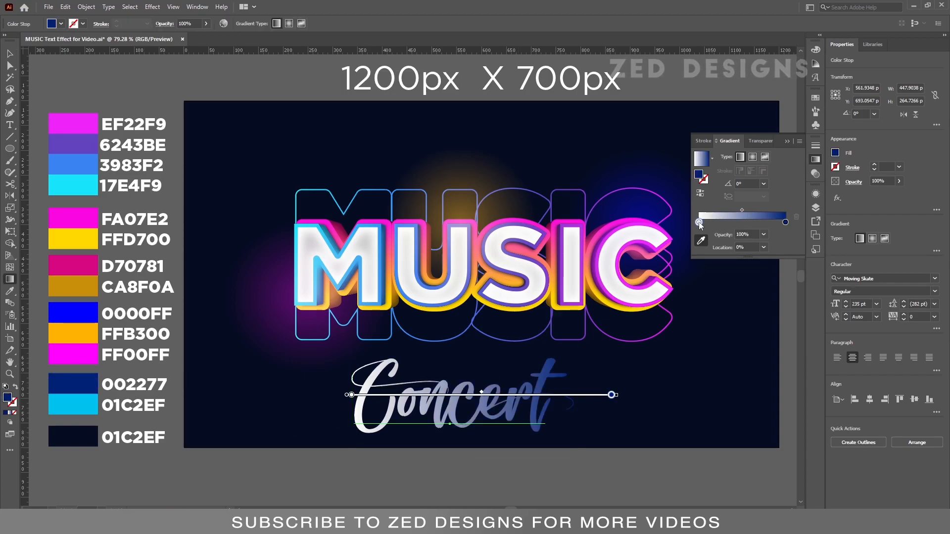
pyautogui.click(69, 403)
pyautogui.press('Escape')
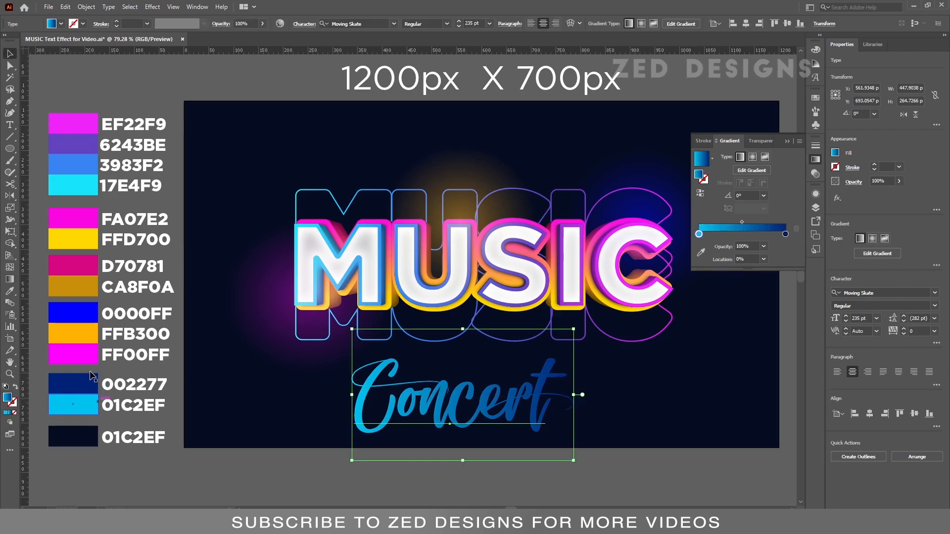
# Set the angle of the Concert text's gradient to -90°.
pyautogui.click(763, 195)
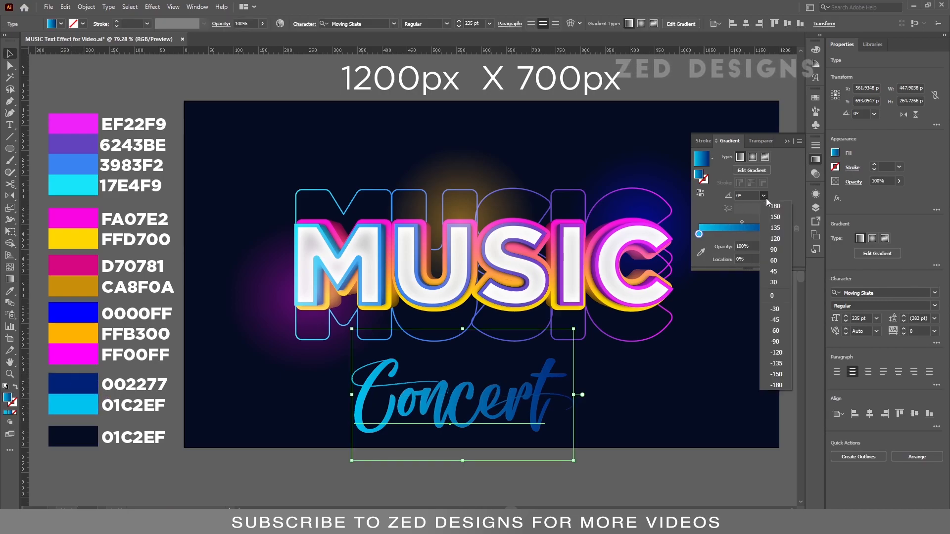
pyautogui.click(775, 250)
pyautogui.click(763, 195)
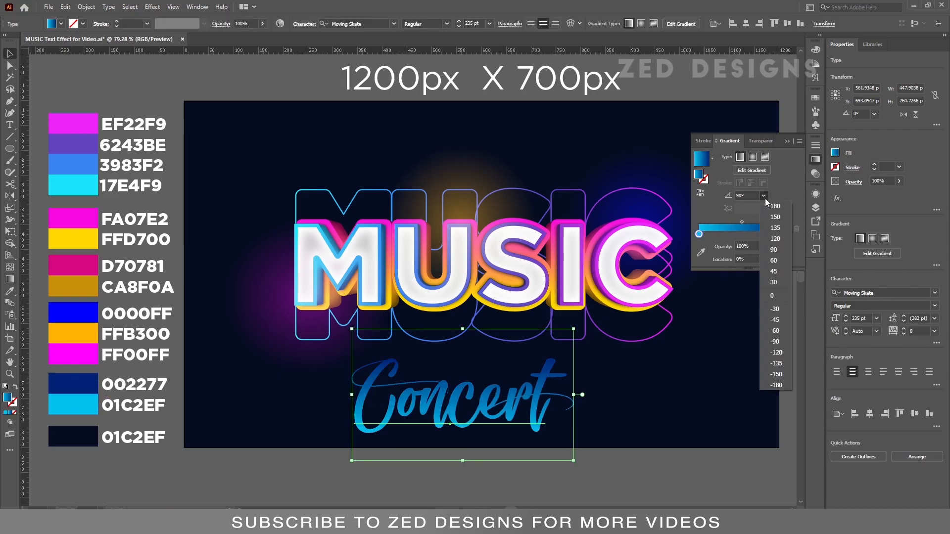
pyautogui.click(774, 342)
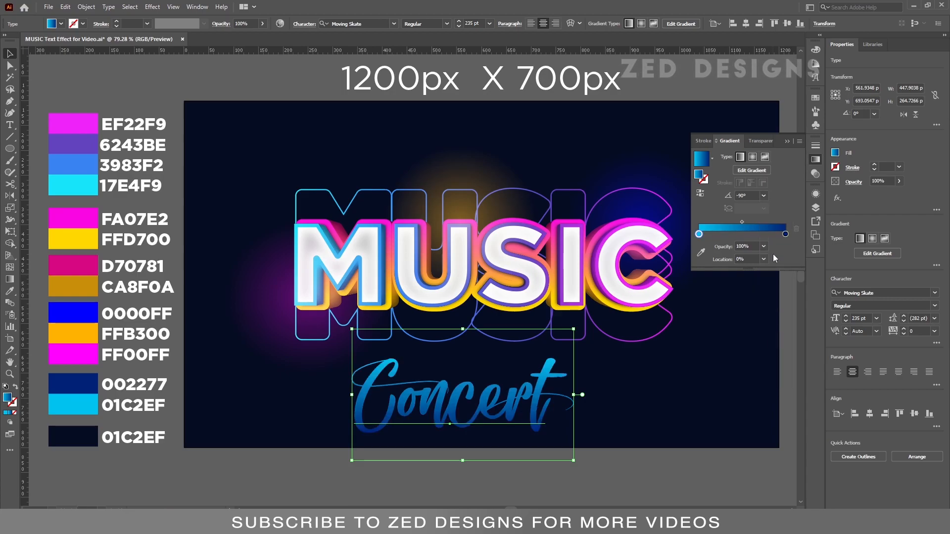
# Duplicate the Concert text's gradient fill and make the lower copy white.
pyautogui.click(815, 193)
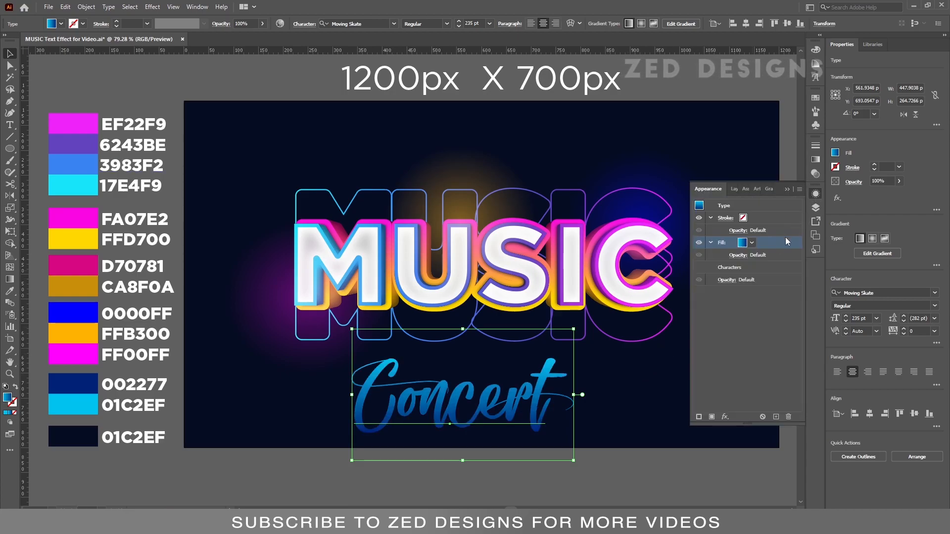
pyautogui.click(776, 417)
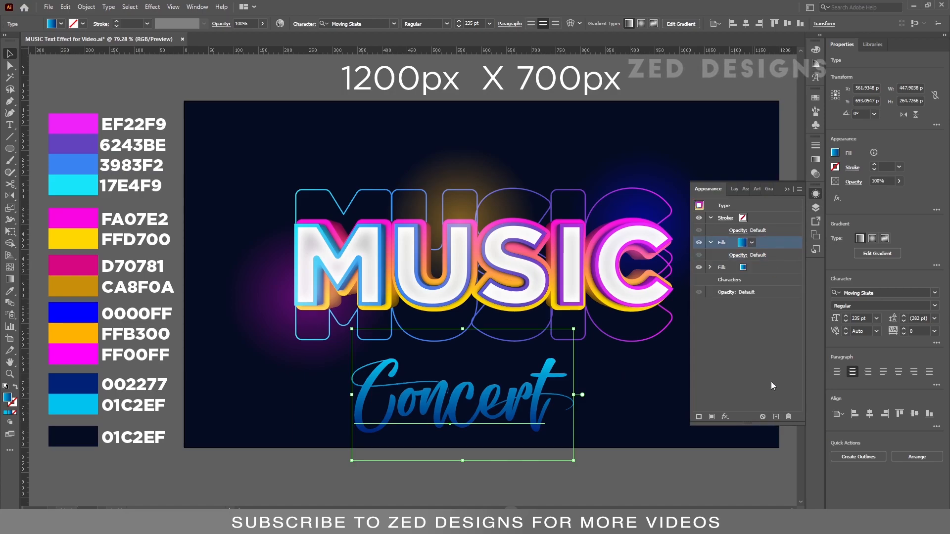
pyautogui.click(756, 267)
pyautogui.click(751, 268)
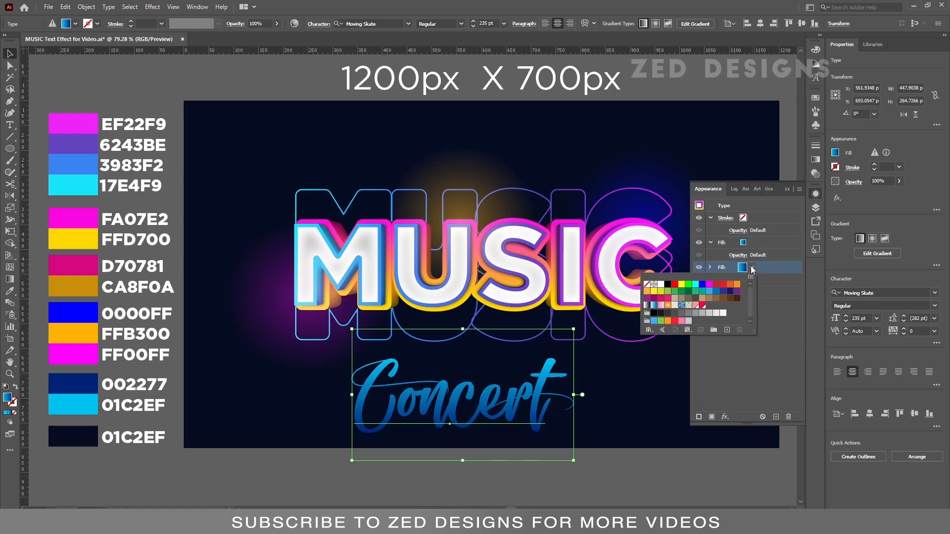
pyautogui.click(660, 285)
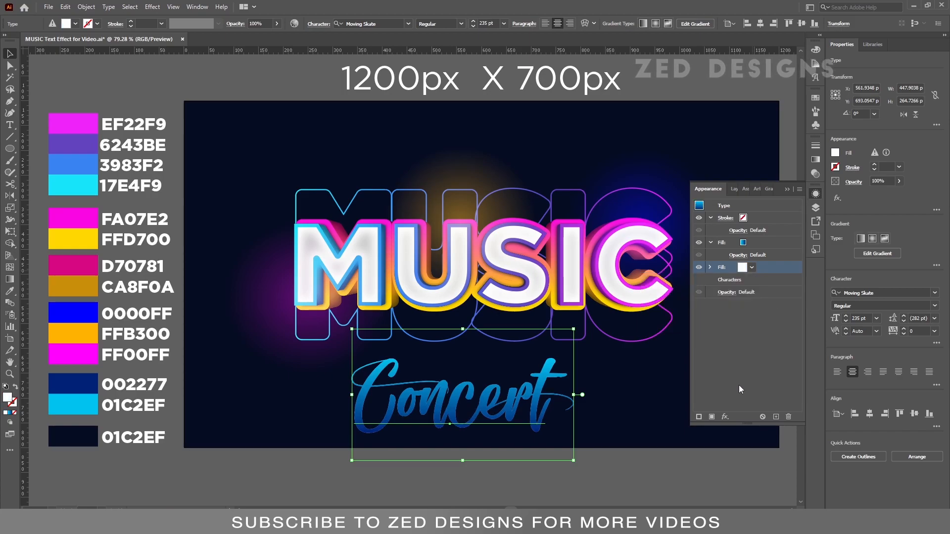
# Apply an Offset Path effect of 7 px with Round joins to the white fill.
pyautogui.click(728, 417)
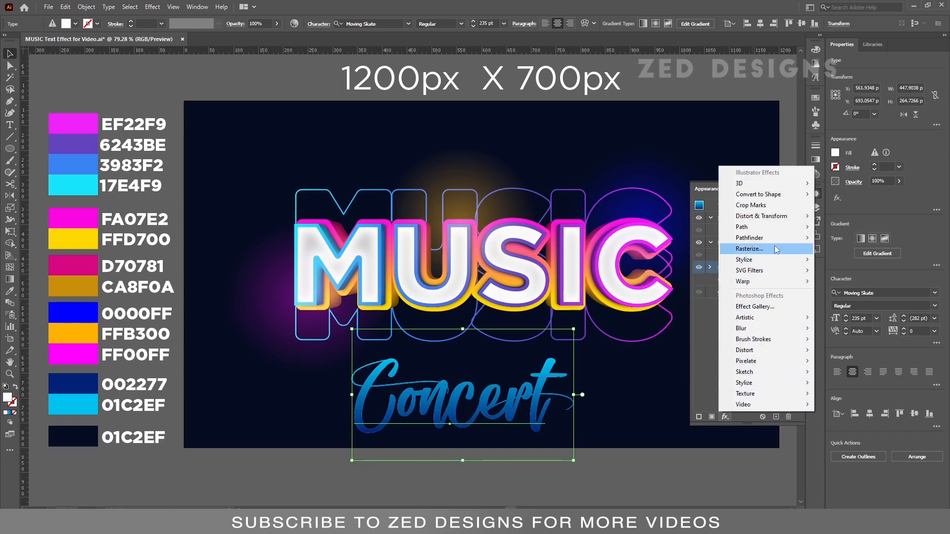
pyautogui.moveTo(781, 231)
pyautogui.click(830, 227)
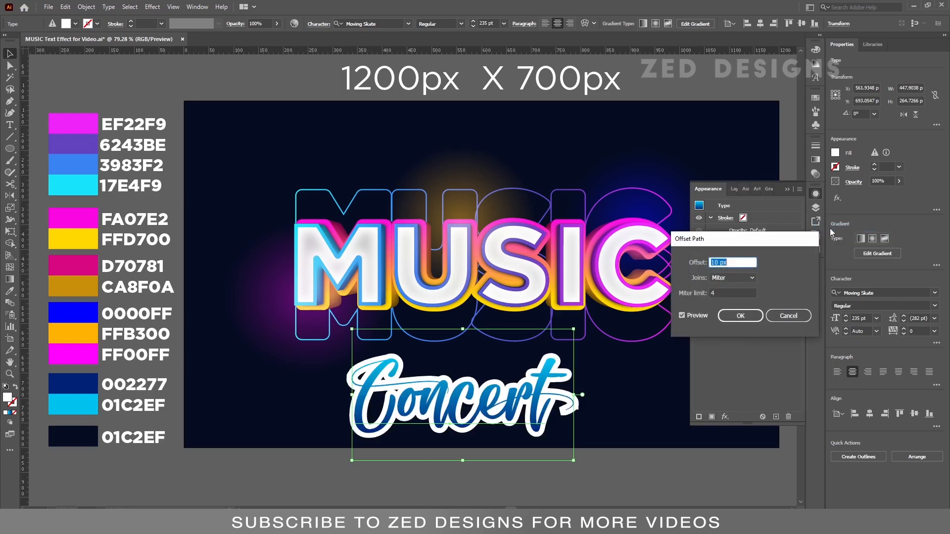
pyautogui.click(728, 261)
pyautogui.write('7')
pyautogui.press('Tab')
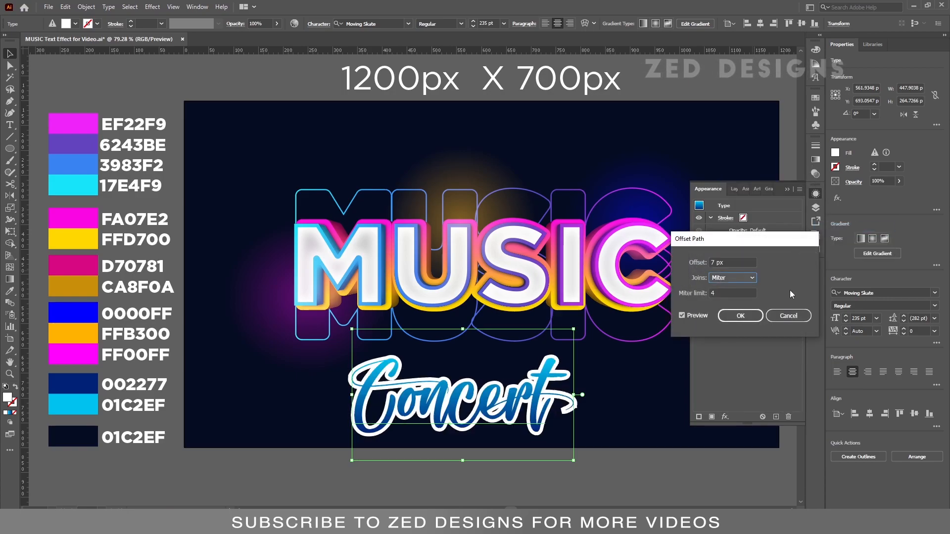
pyautogui.click(751, 279)
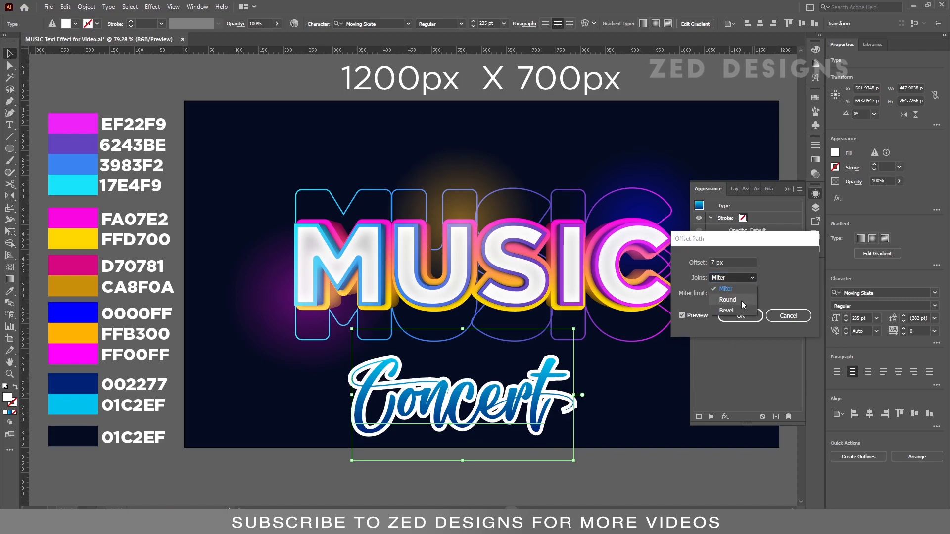
pyautogui.click(727, 300)
pyautogui.click(751, 316)
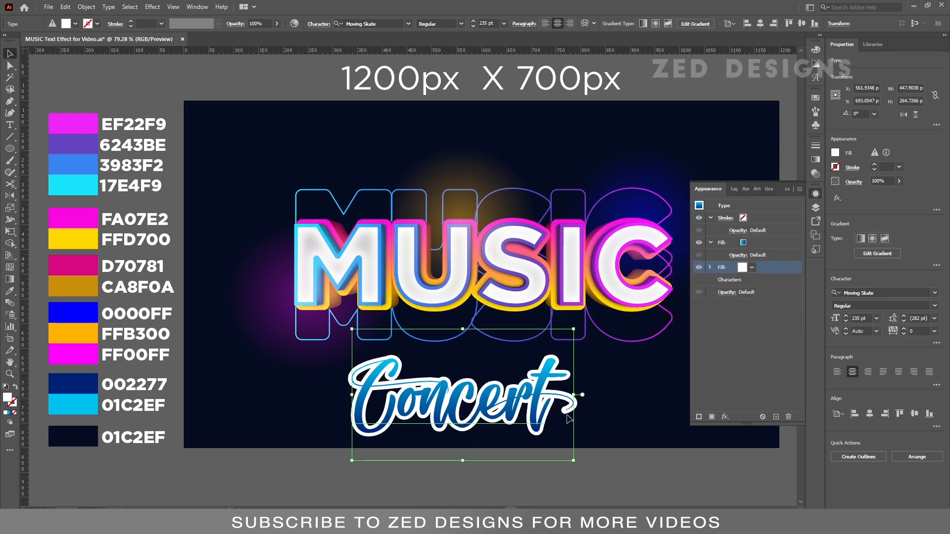
# Move the Concert text over the lower part of the letters SIC and tilt it counterclockwise by about 2.7°.
pyautogui.hscroll(3, 544, 396)
pyautogui.moveTo(496, 392); pyautogui.dragTo(621, 328)
pyautogui.moveTo(664, 242); pyautogui.dragTo(663, 234)
pyautogui.moveTo(591, 294); pyautogui.dragTo(535, 286)
pyautogui.click(666, 304)
pyautogui.click(570, 320)
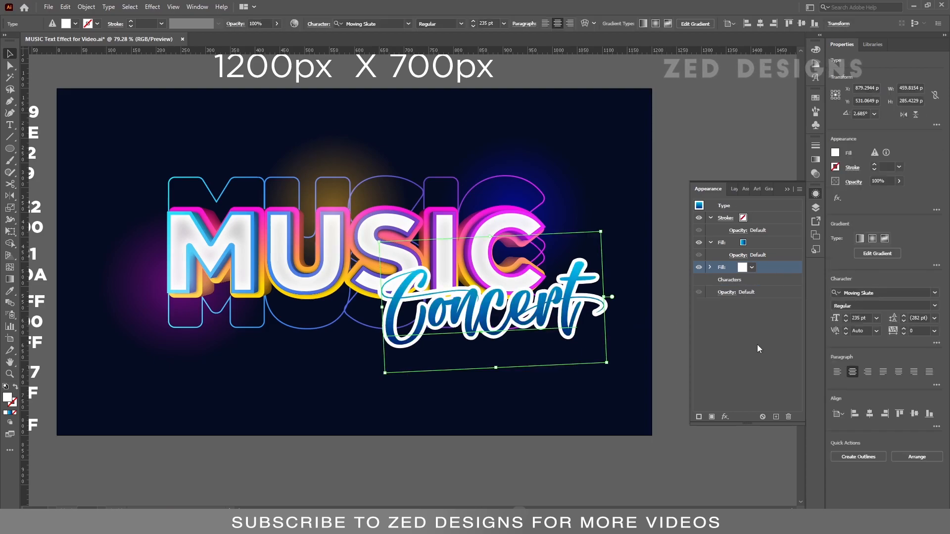
# Duplicate the Concert text's white offset fill and make the lower copy black.
pyautogui.click(770, 415)
pyautogui.click(752, 281)
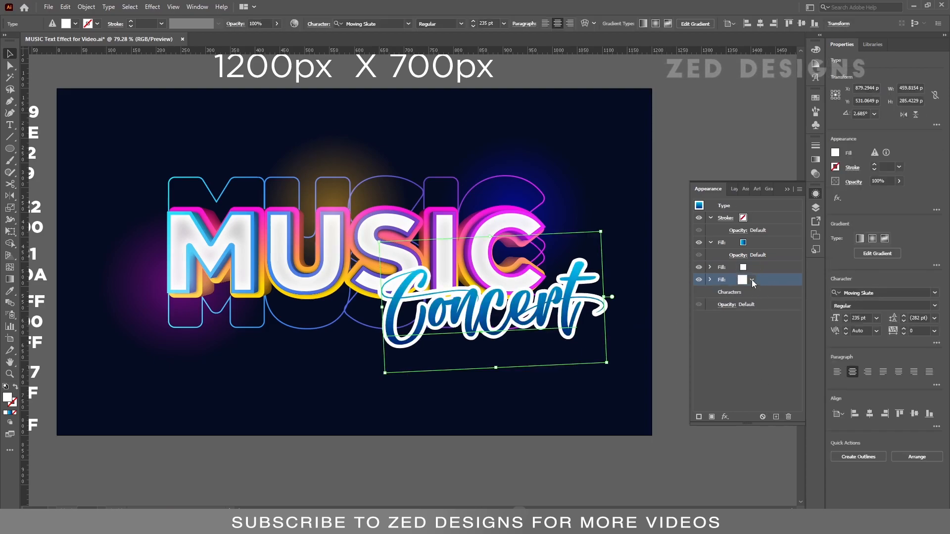
pyautogui.click(752, 280)
pyautogui.click(667, 297)
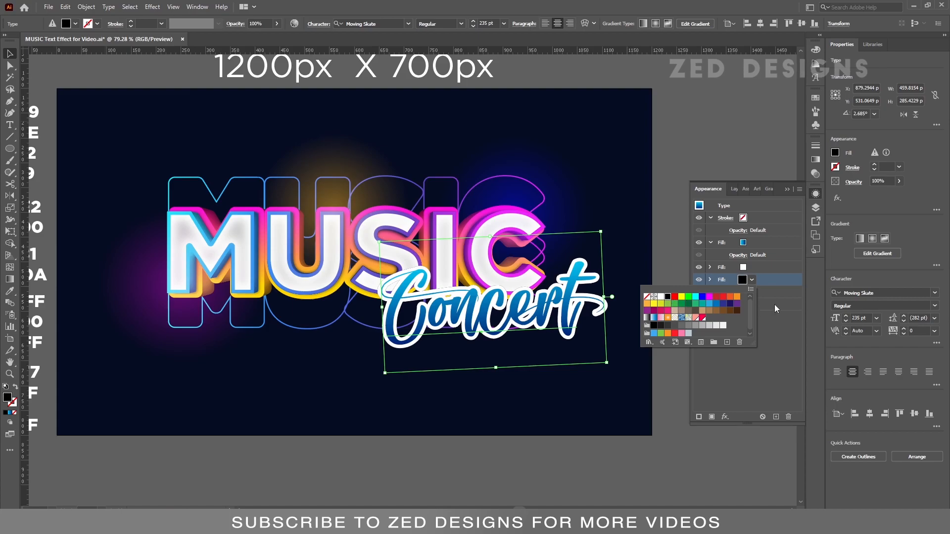
# Apply a Transform effect to the black fill that moves it 10 px vertically.
pyautogui.click(725, 417)
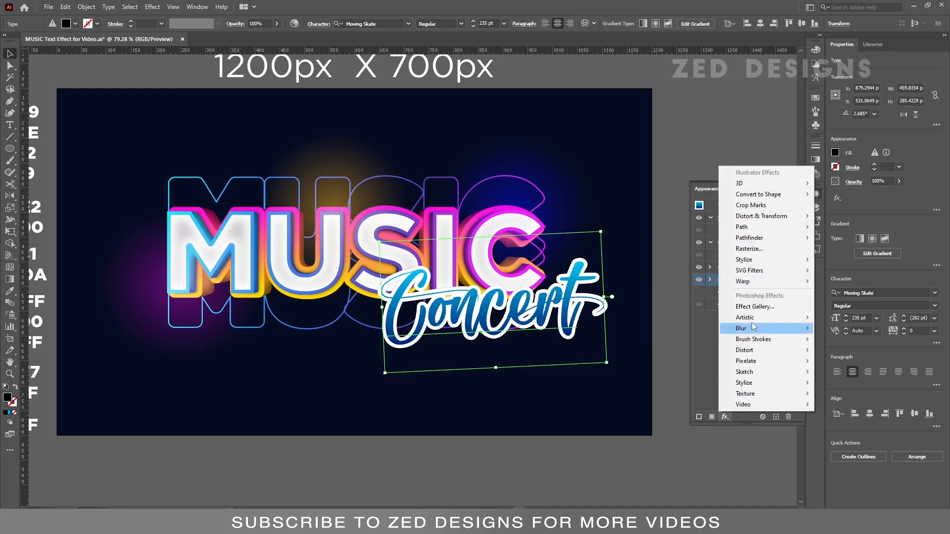
pyautogui.moveTo(772, 216)
pyautogui.click(849, 250)
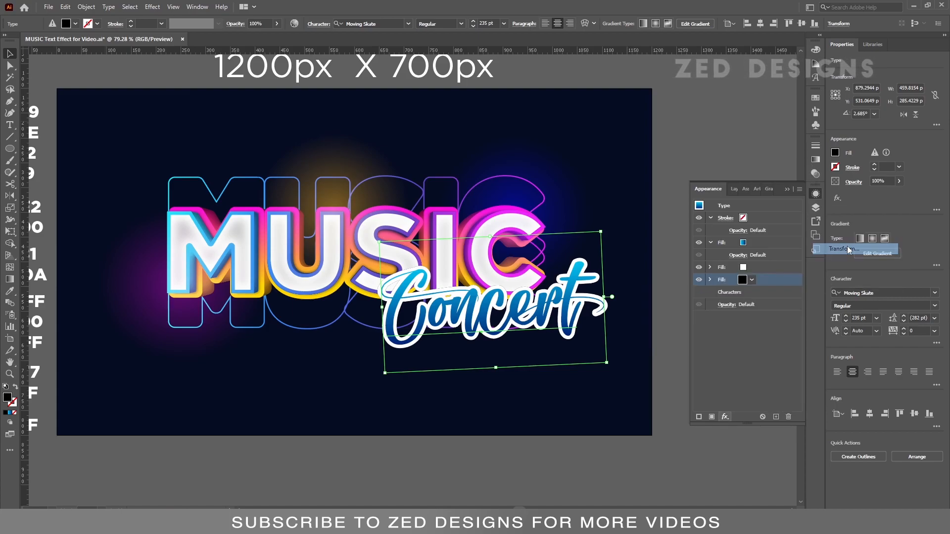
pyautogui.press('Tab')
pyautogui.press('Tab')
pyautogui.press('Tab')
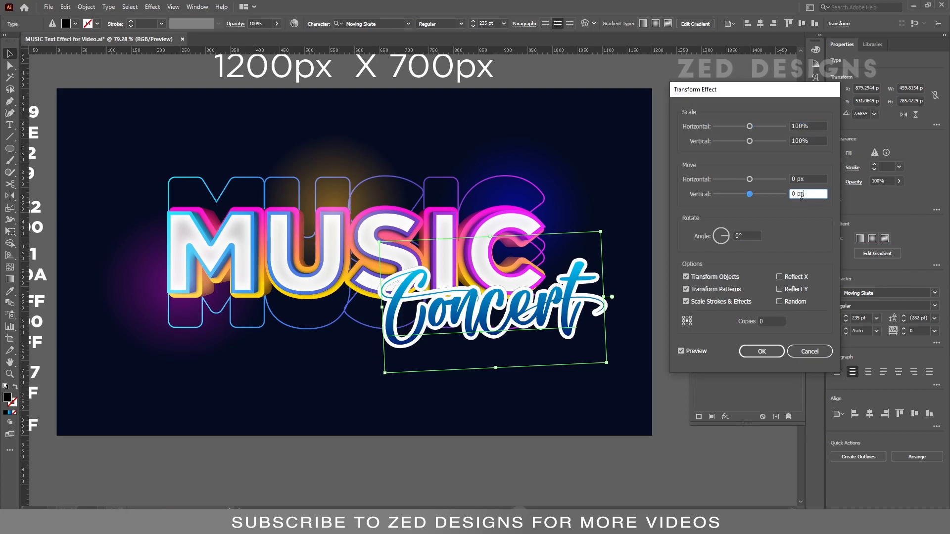
pyautogui.write('10')
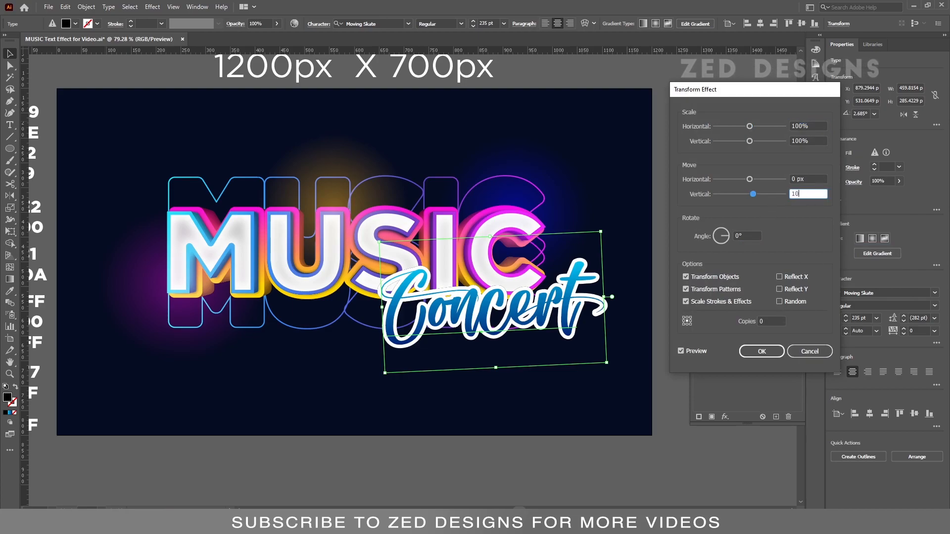
pyautogui.press('Tab')
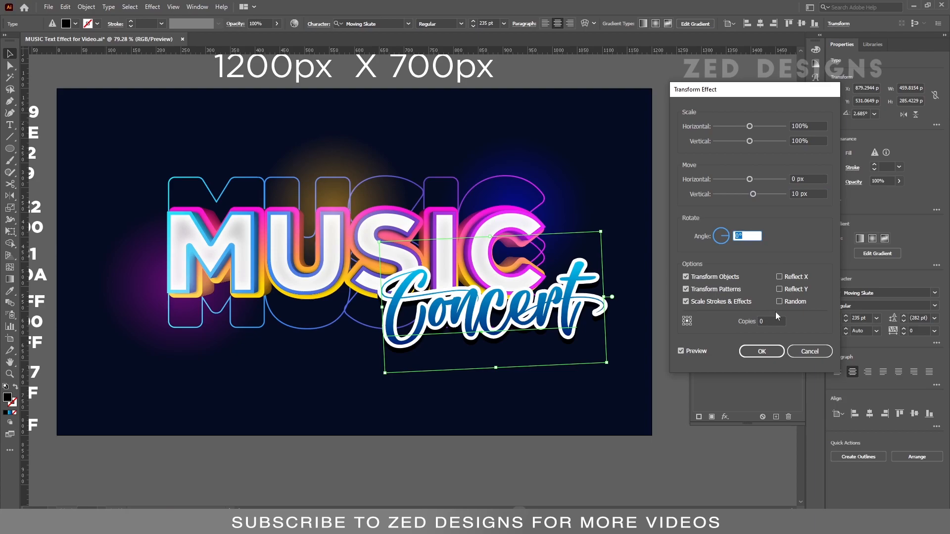
pyautogui.click(769, 352)
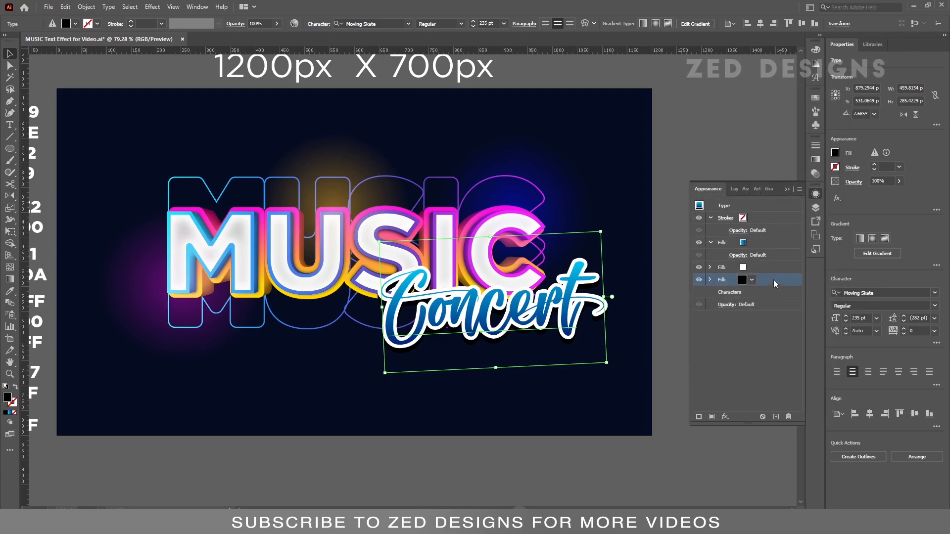
# Apply a Gaussian Blur effect with a 20-pixel radius to the Concert text's black fill.
pyautogui.click(725, 417)
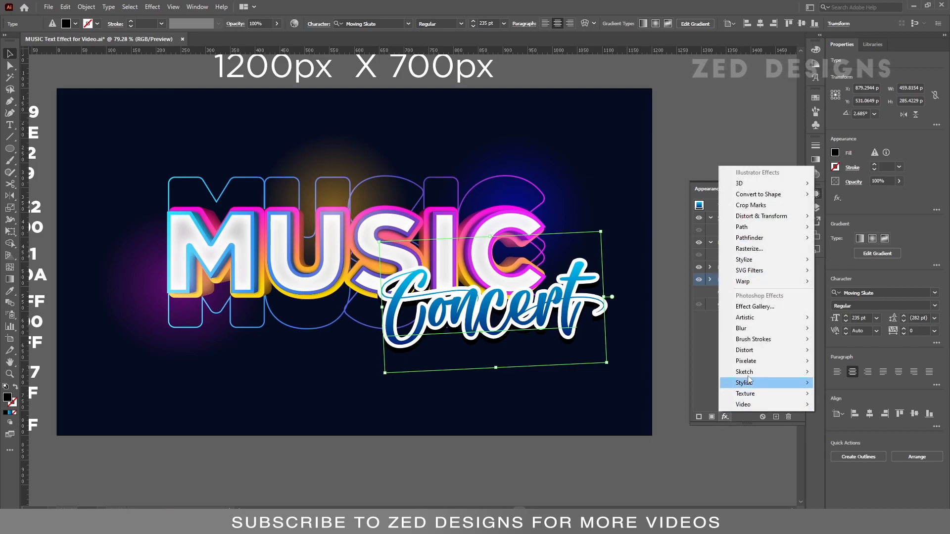
pyautogui.moveTo(759, 332)
pyautogui.click(847, 329)
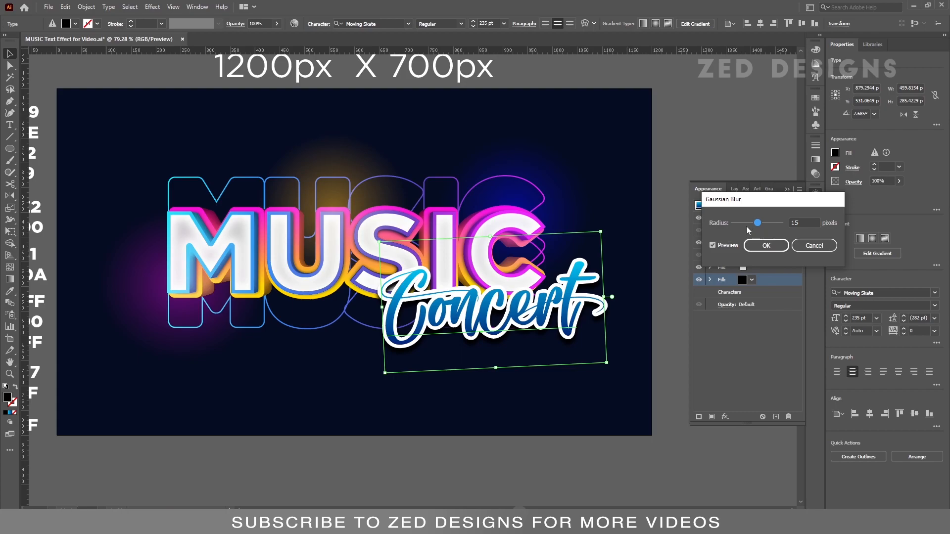
pyautogui.moveTo(807, 222); pyautogui.dragTo(746, 227)
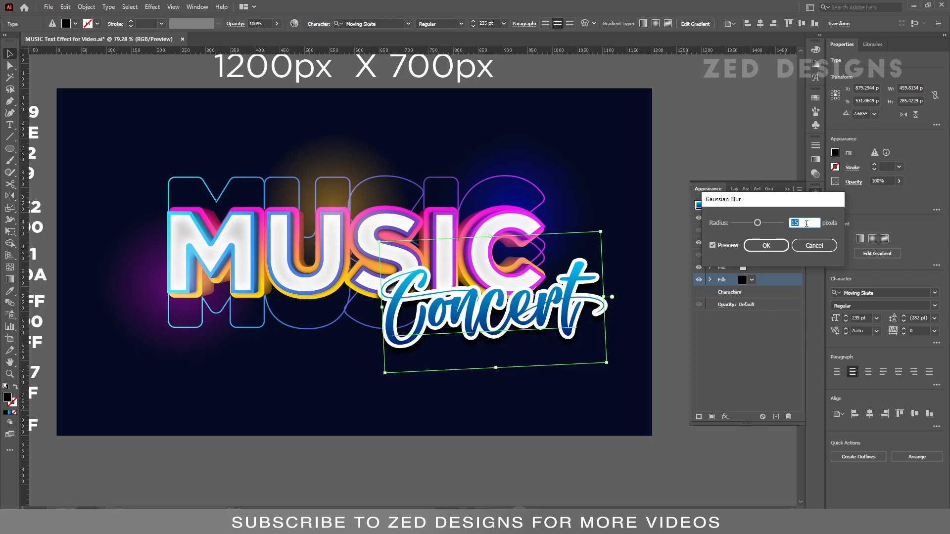
pyautogui.write('20')
pyautogui.press('Tab')
pyautogui.click(767, 246)
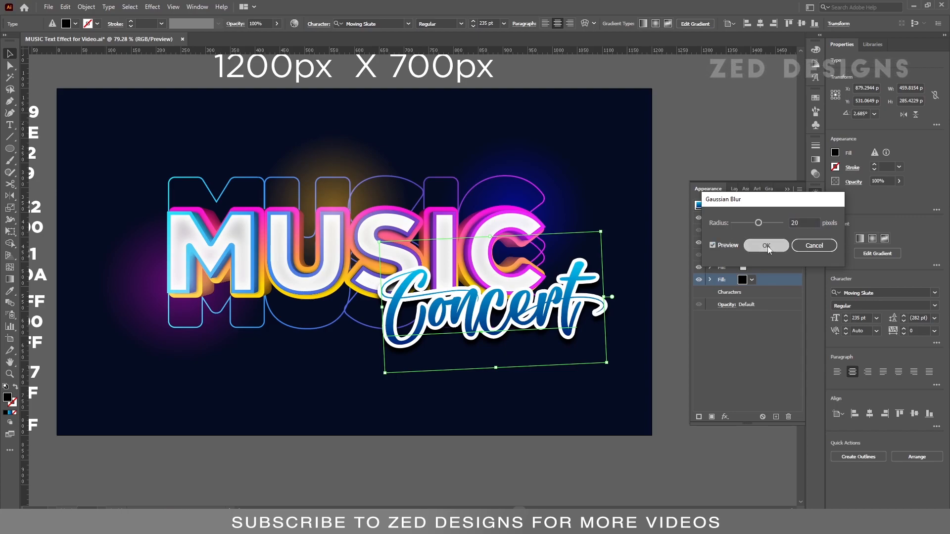
# Set the blurred black fill's opacity to 70% and its blending mode to Multiply.
pyautogui.click(710, 280)
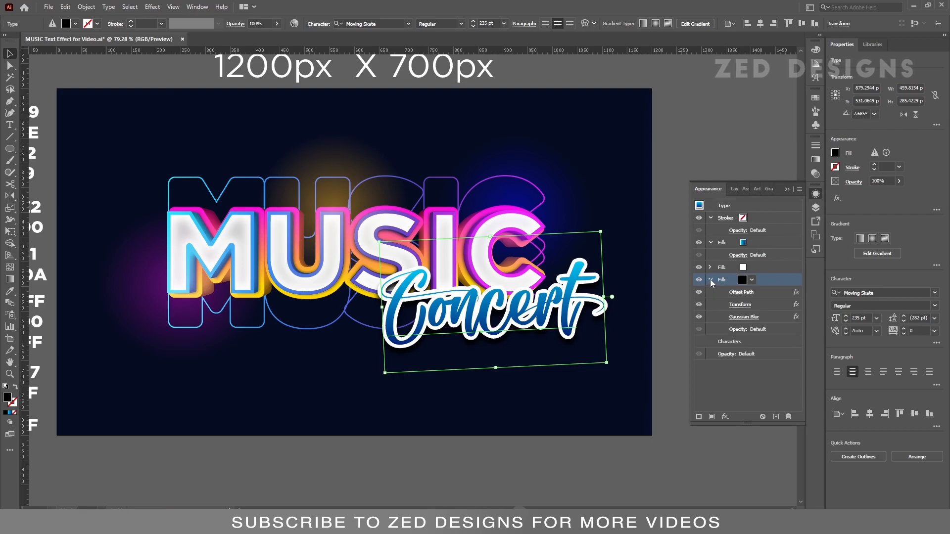
pyautogui.click(734, 331)
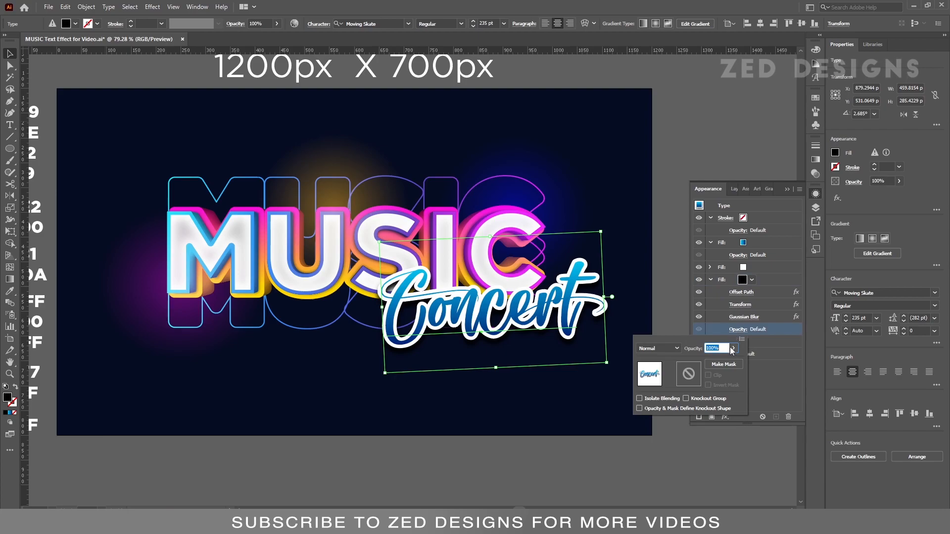
pyautogui.write('70')
pyautogui.press('Tab')
pyautogui.click(663, 348)
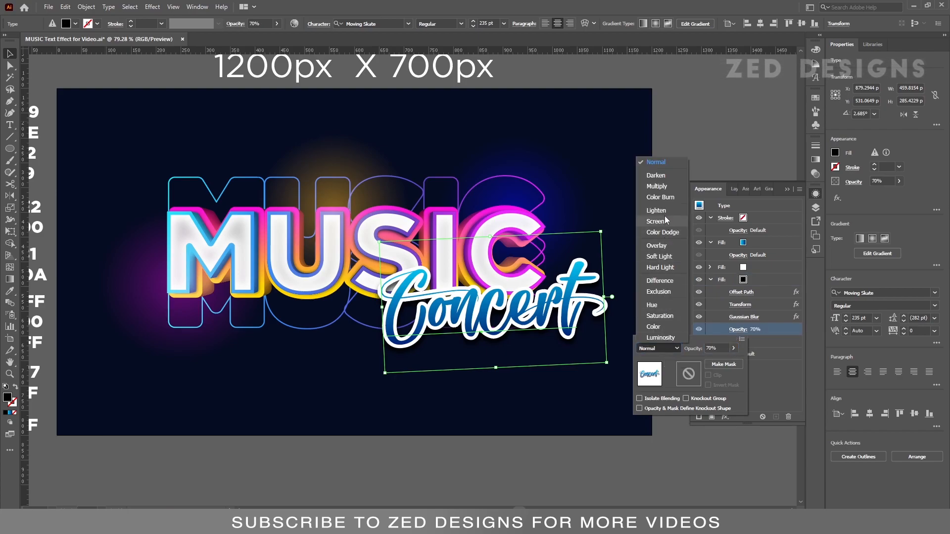
pyautogui.click(665, 187)
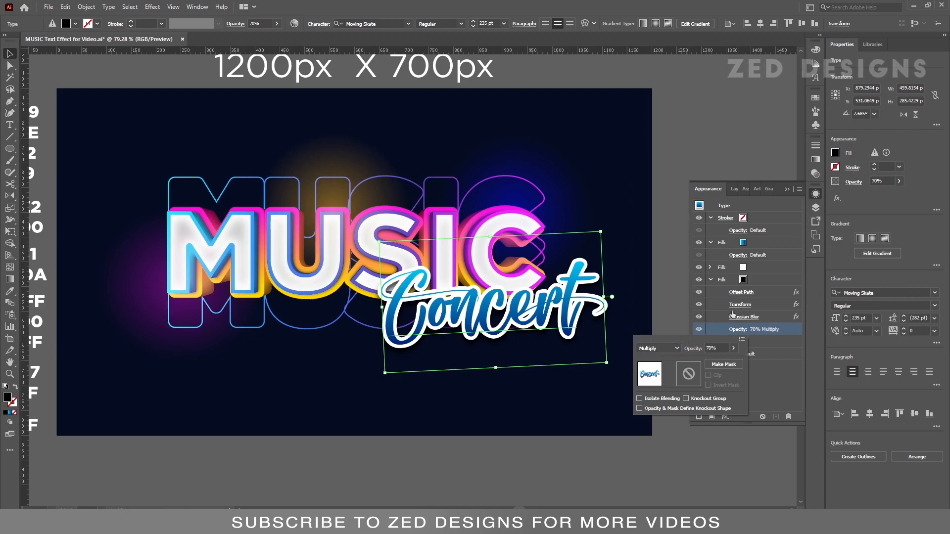
pyautogui.click(768, 405)
pyautogui.click(788, 191)
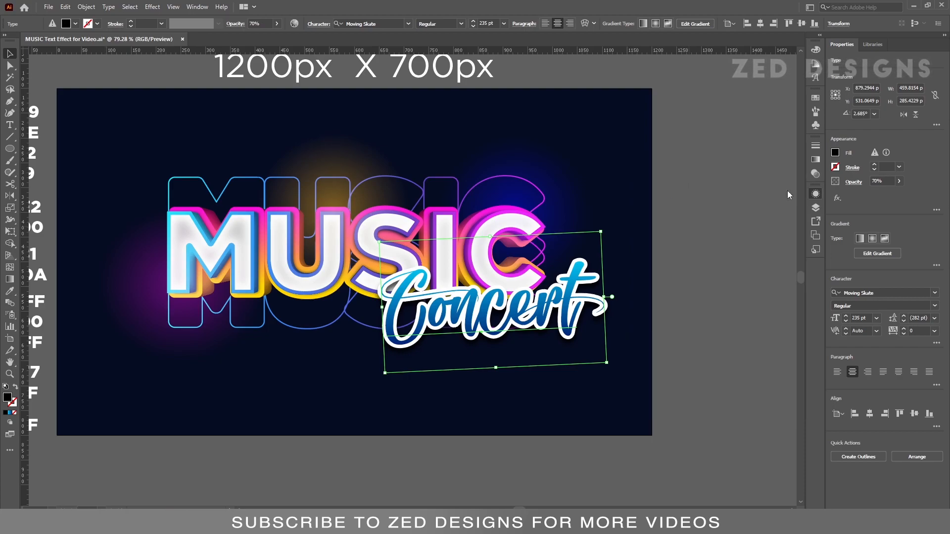
# Shrink the Concert text to about 414 px wide, tilted slightly further counterclockwise over the lower edge of the letters SIC, and deselect it.
pyautogui.click(699, 232)
pyautogui.moveTo(634, 258); pyautogui.dragTo(727, 282)
pyautogui.moveTo(666, 334); pyautogui.dragTo(727, 330)
pyautogui.click(708, 342)
pyautogui.click(720, 91)
pyautogui.moveTo(679, 358); pyautogui.dragTo(673, 371)
pyautogui.moveTo(731, 407); pyautogui.dragTo(735, 396)
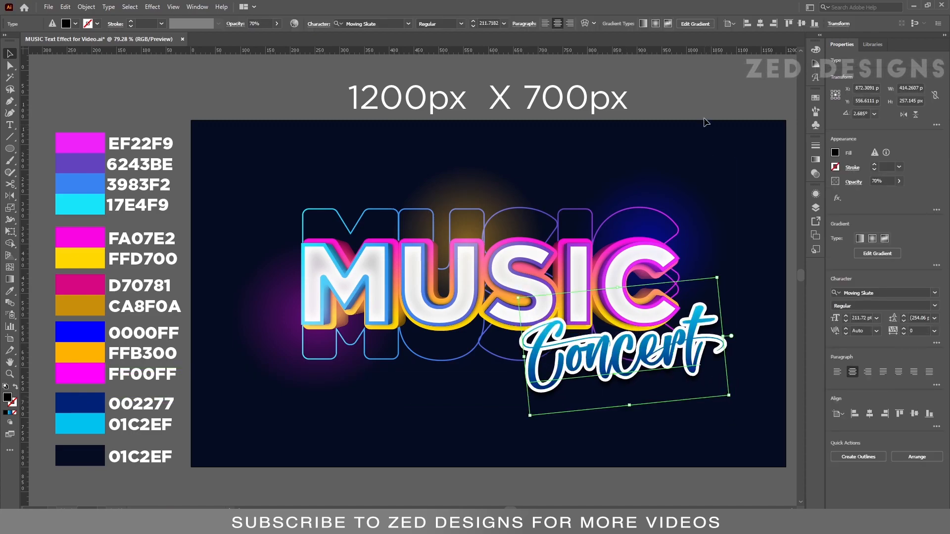
pyautogui.click(707, 86)
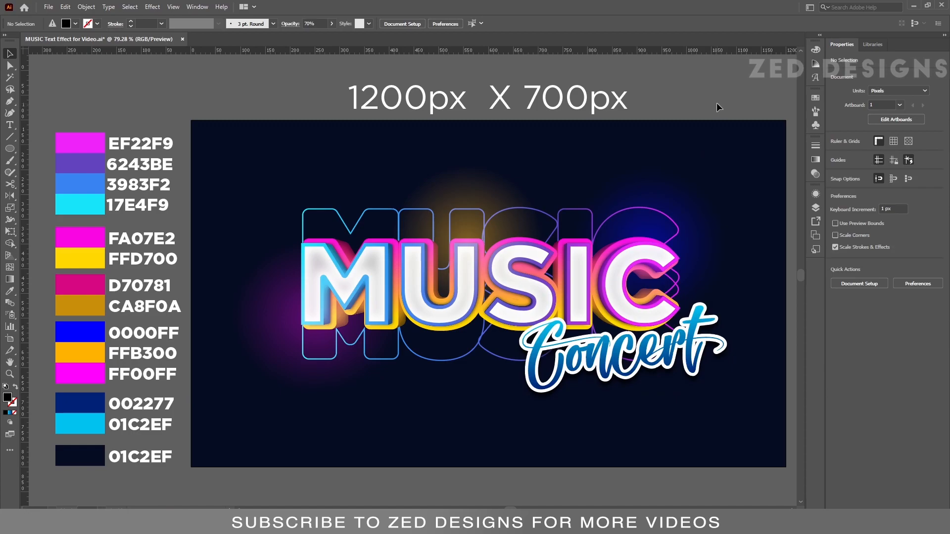